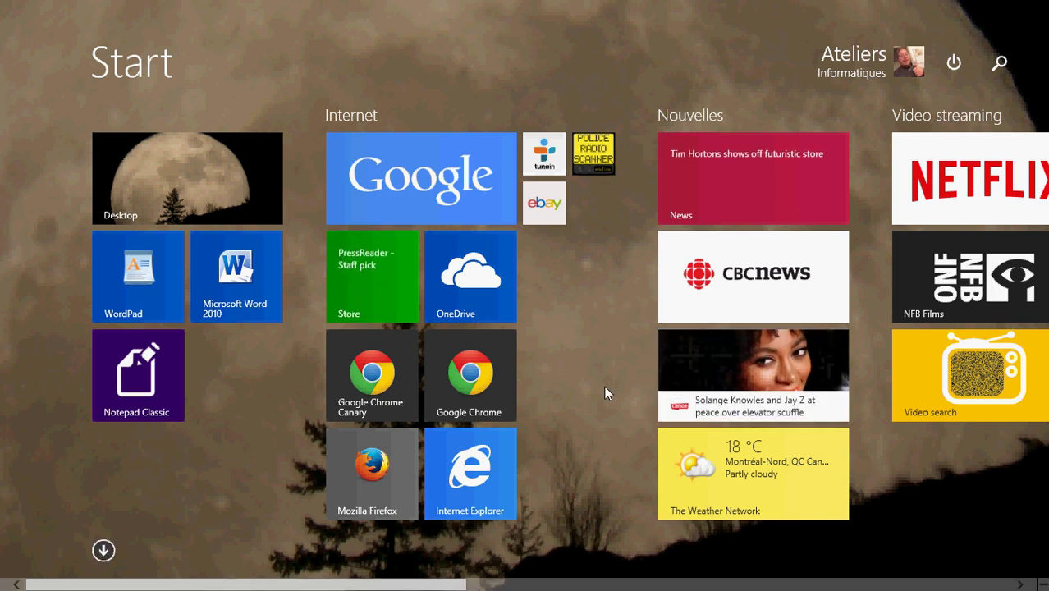
# - Leave the Windows 8 Start screen for the desktop with the Windows key
pyautogui.press('super')
# - Launch Norton 360 from its desktop shortcut to show the all-Protected dashboard
pyautogui.doubleClick(374, 190)
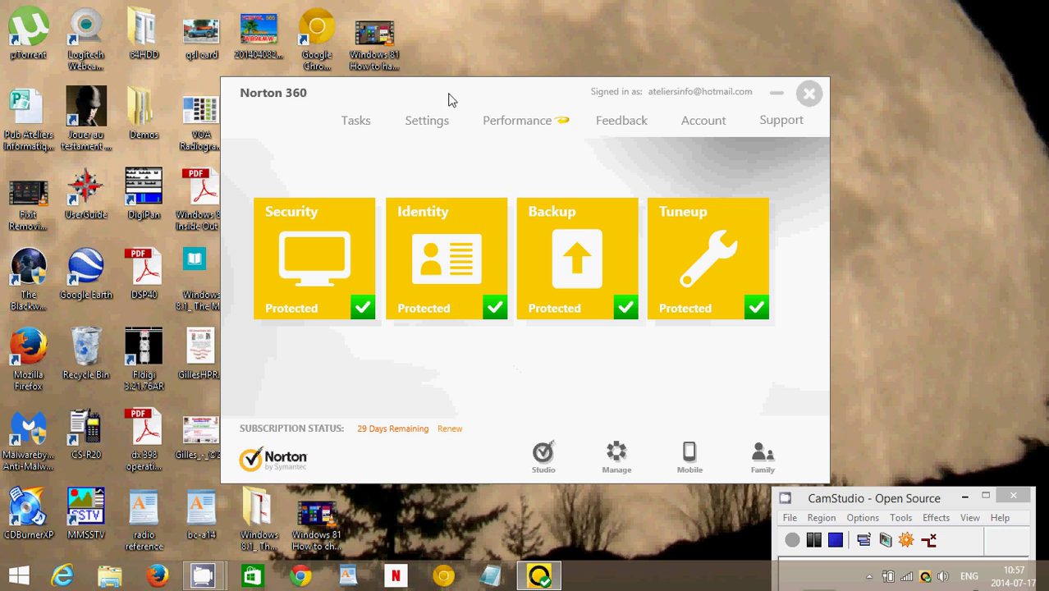
# - Move the Norton 360 dashboard window a little left and down
pyautogui.moveTo(449, 104); pyautogui.dragTo(405, 115)
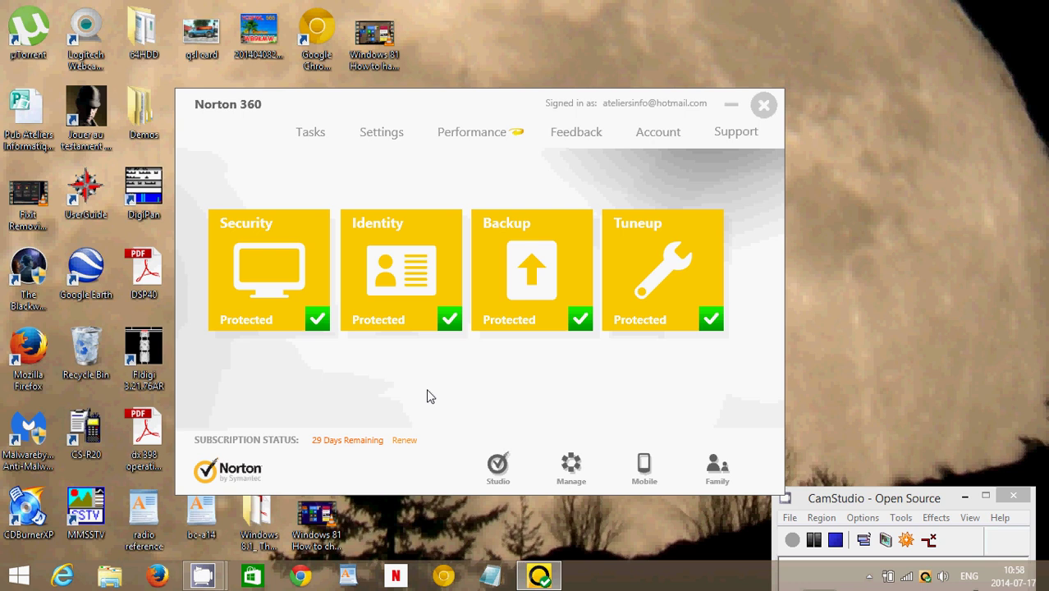
pyautogui.click(280, 265)
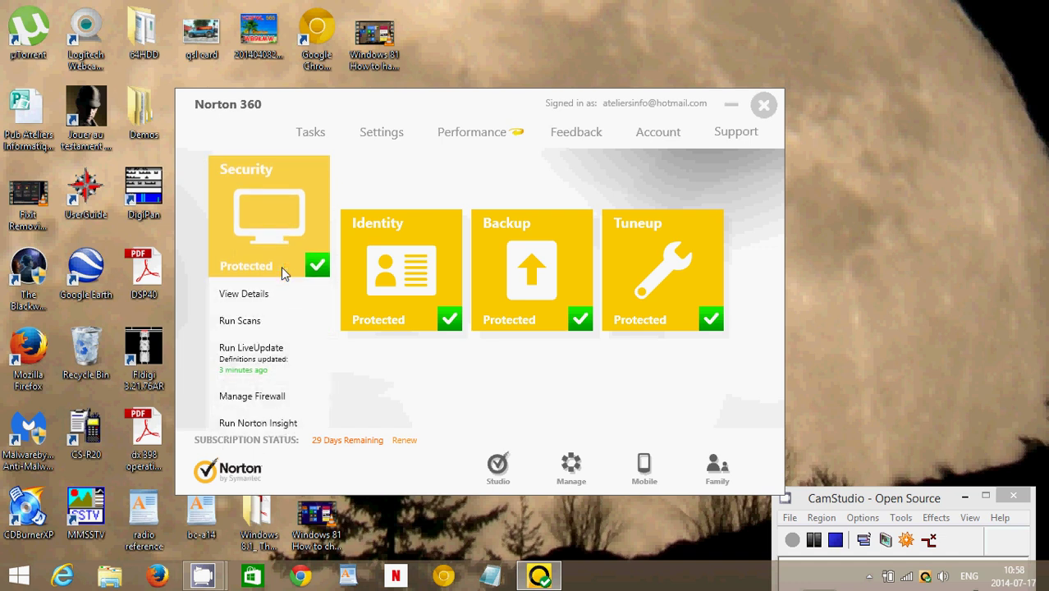
pyautogui.click(382, 294)
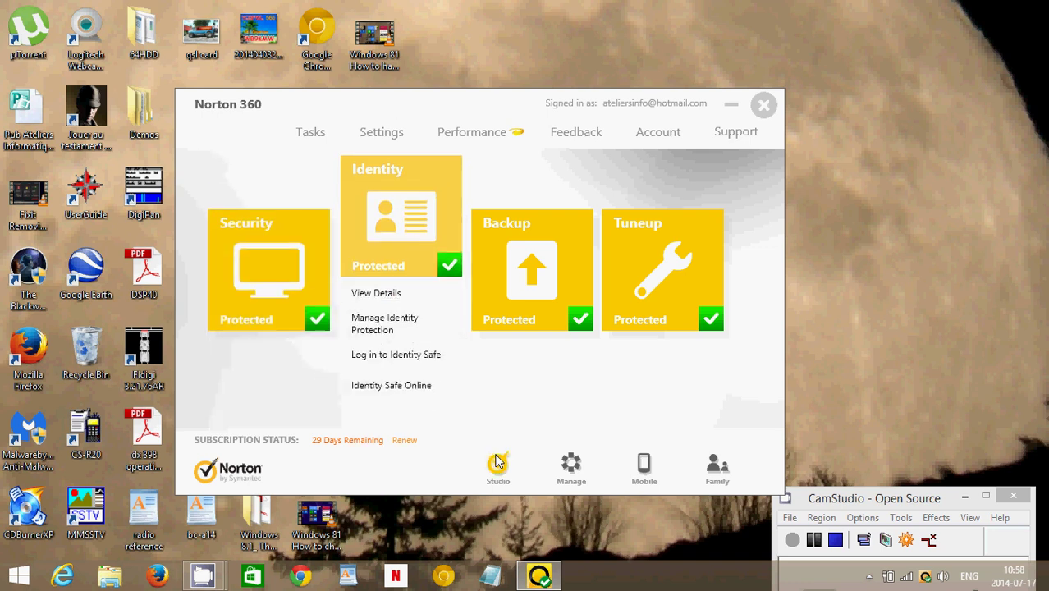
pyautogui.click(533, 275)
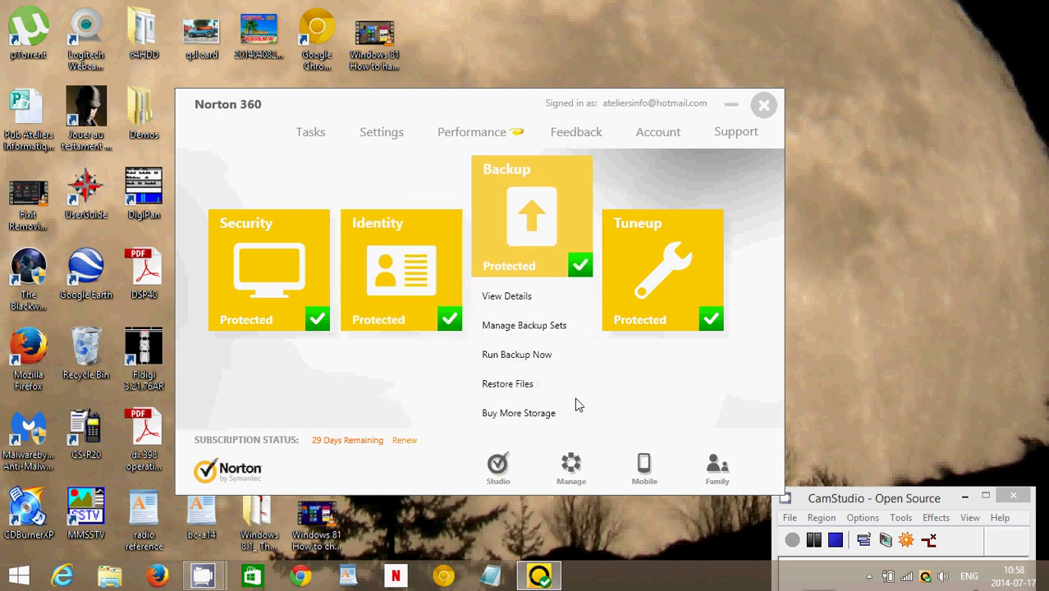
pyautogui.moveTo(666, 279)
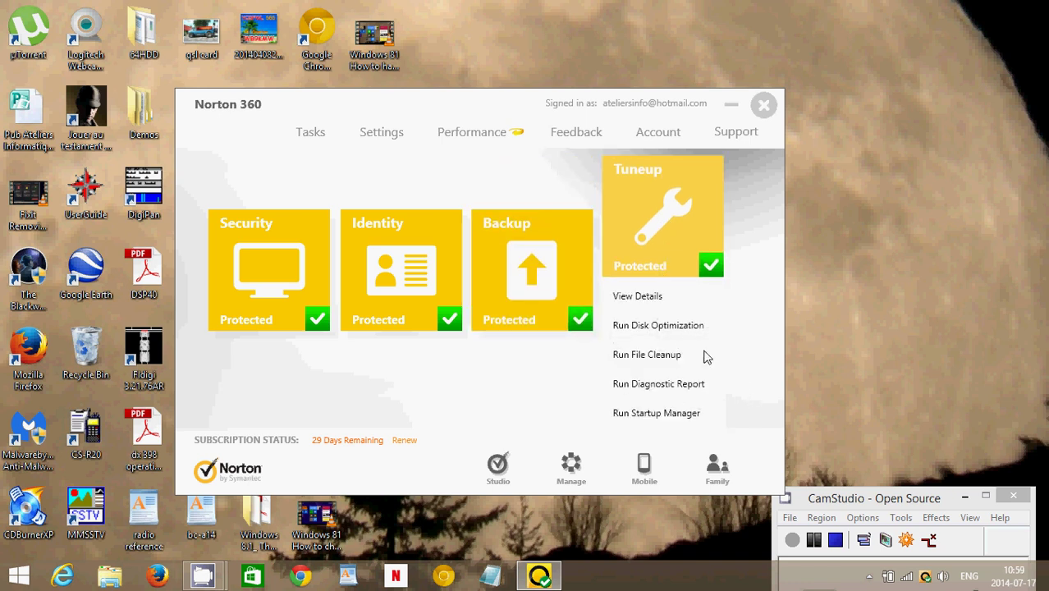
pyautogui.click(644, 205)
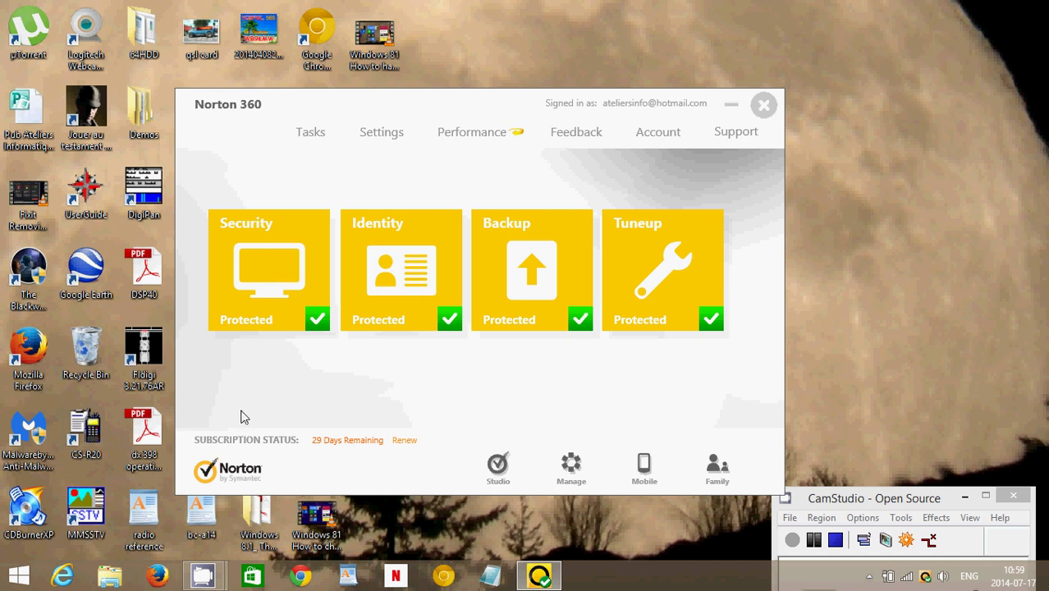
# - Search Google for 'malwarebytes' in Internet Explorer and check each result's Norton Safe Web rating
pyautogui.click(64, 579)
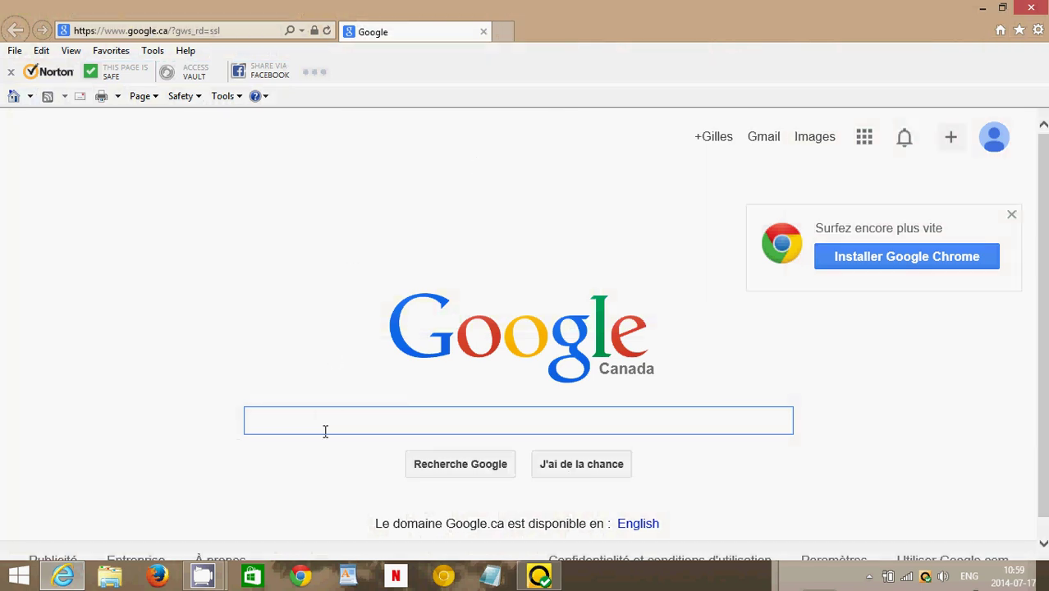
pyautogui.write('malwarebytes')
pyautogui.press('Return')
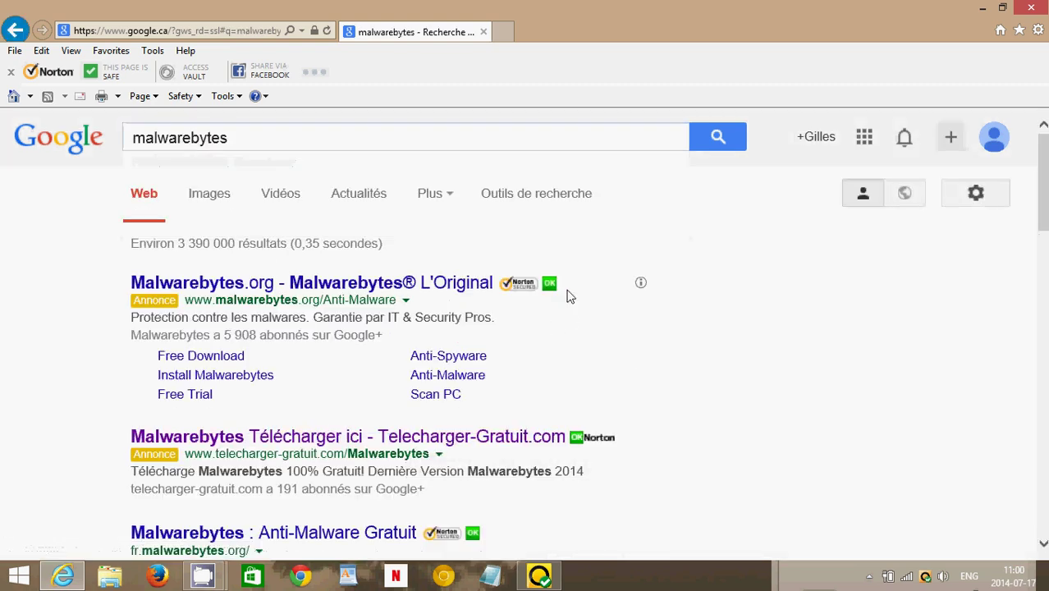
pyautogui.moveTo(555, 297)
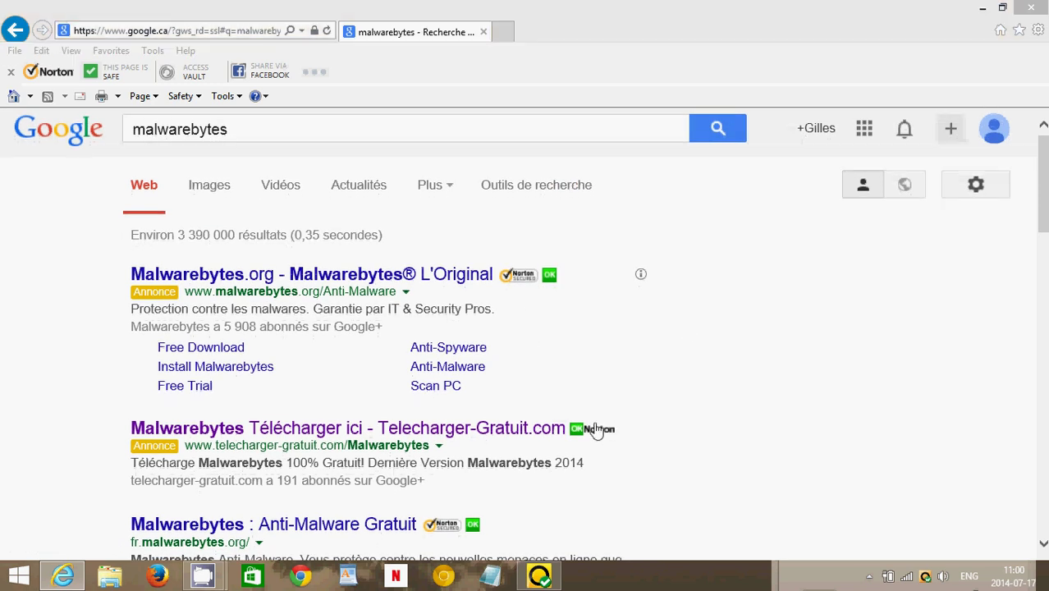
pyautogui.moveTo(597, 429)
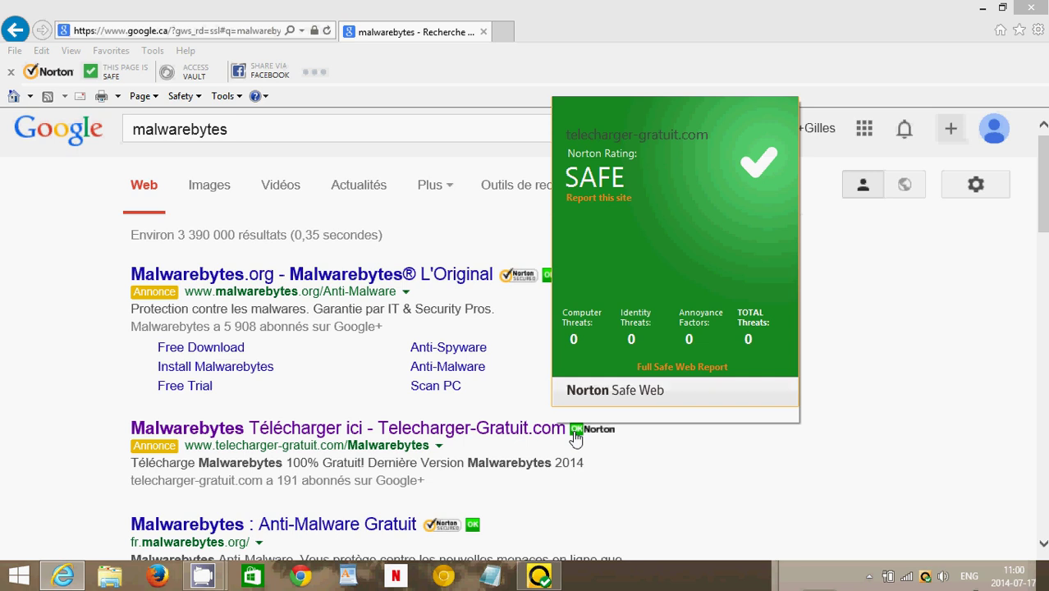
pyautogui.moveTo(550, 277)
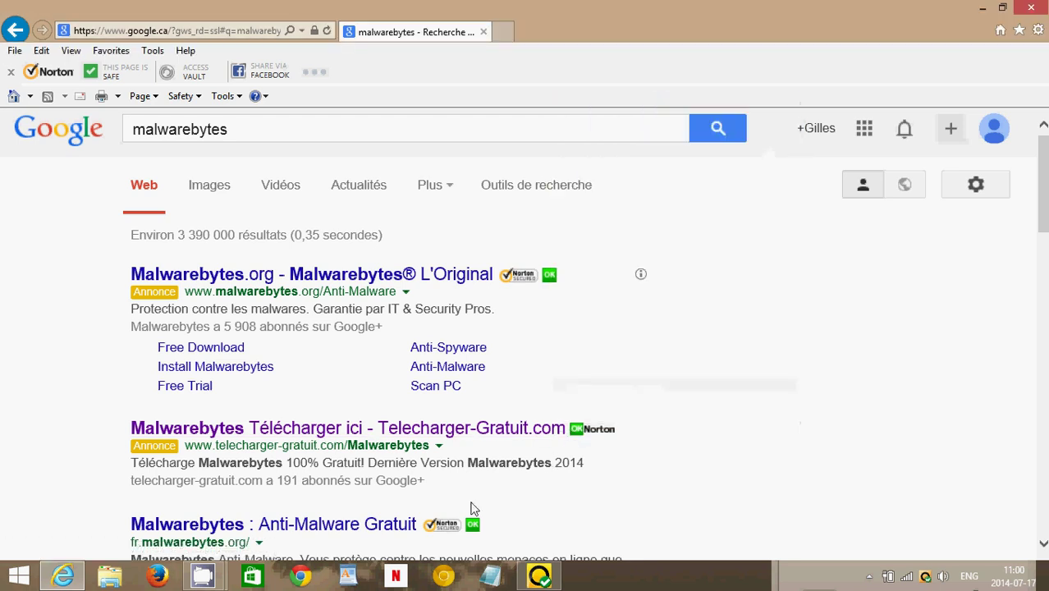
pyautogui.moveTo(473, 532)
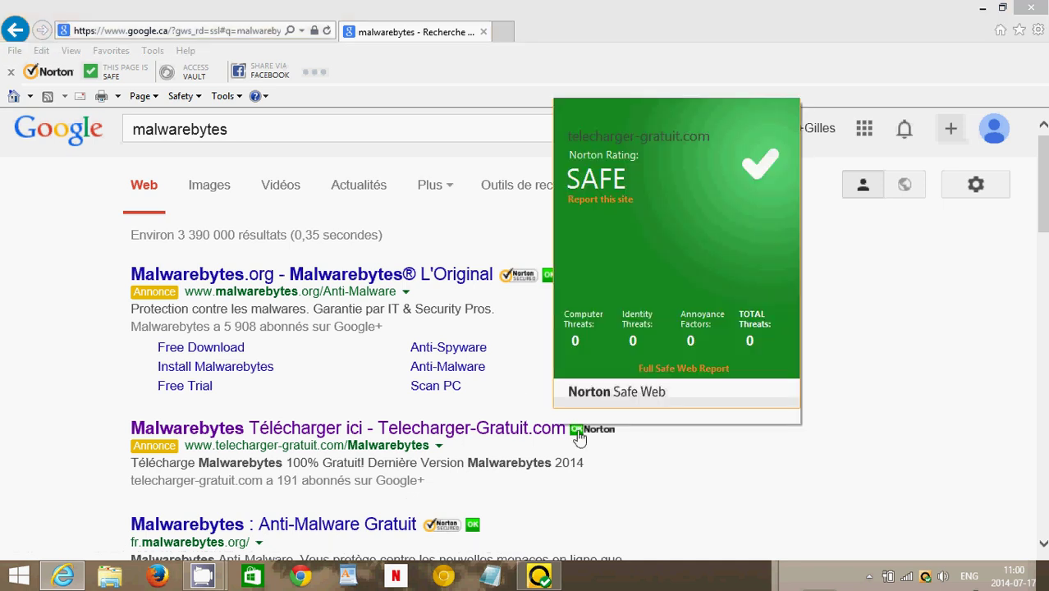
pyautogui.click(341, 434)
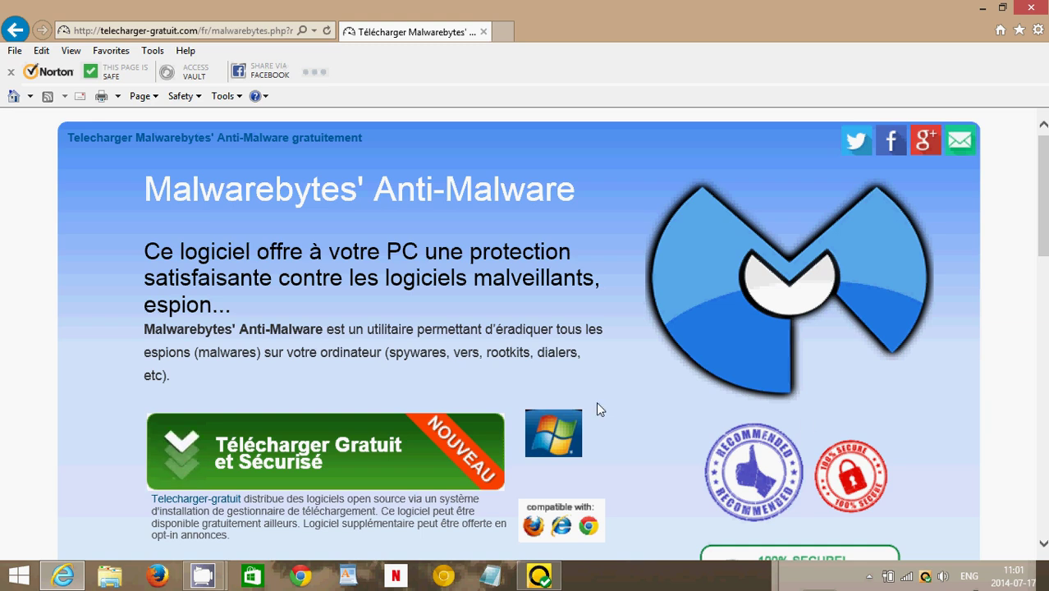
pyautogui.click(15, 31)
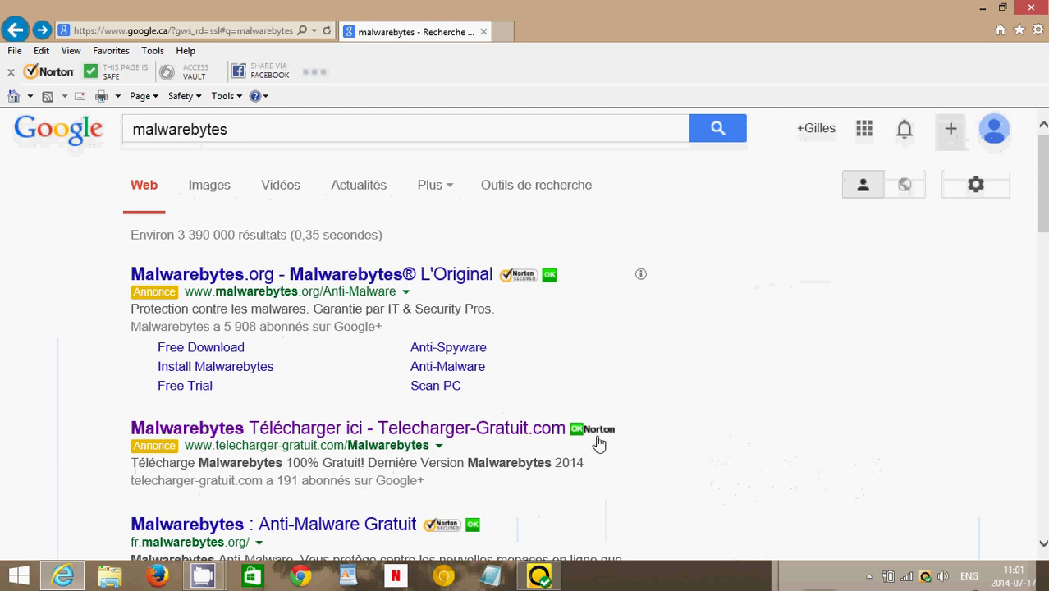
pyautogui.moveTo(575, 431)
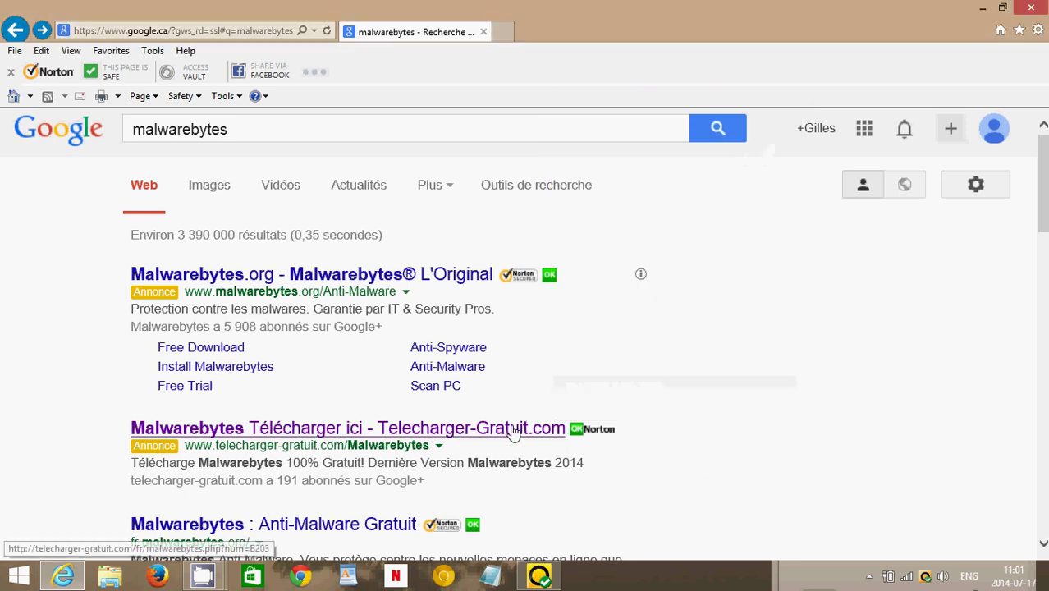
pyautogui.moveTo(669, 428)
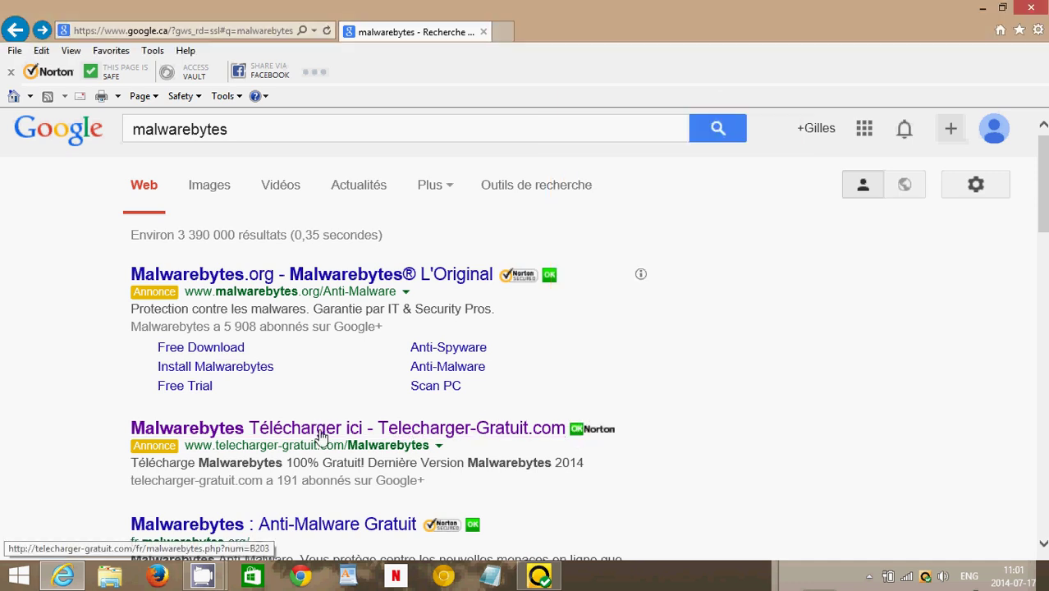
# - Open Norton 360 from the tray icon and expand the Security task list
pyautogui.doubleClick(927, 576)
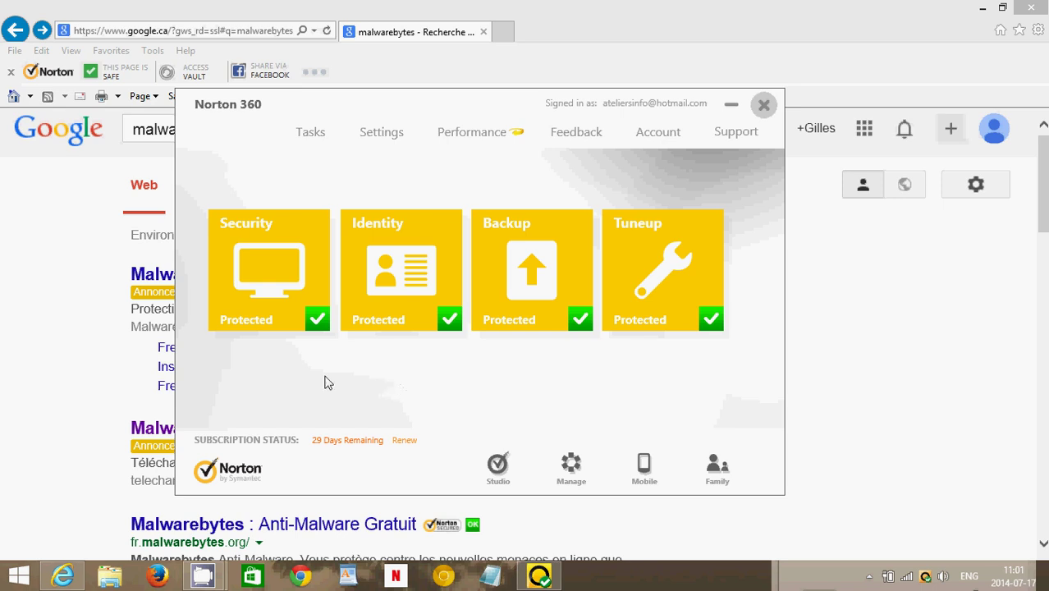
pyautogui.click(283, 273)
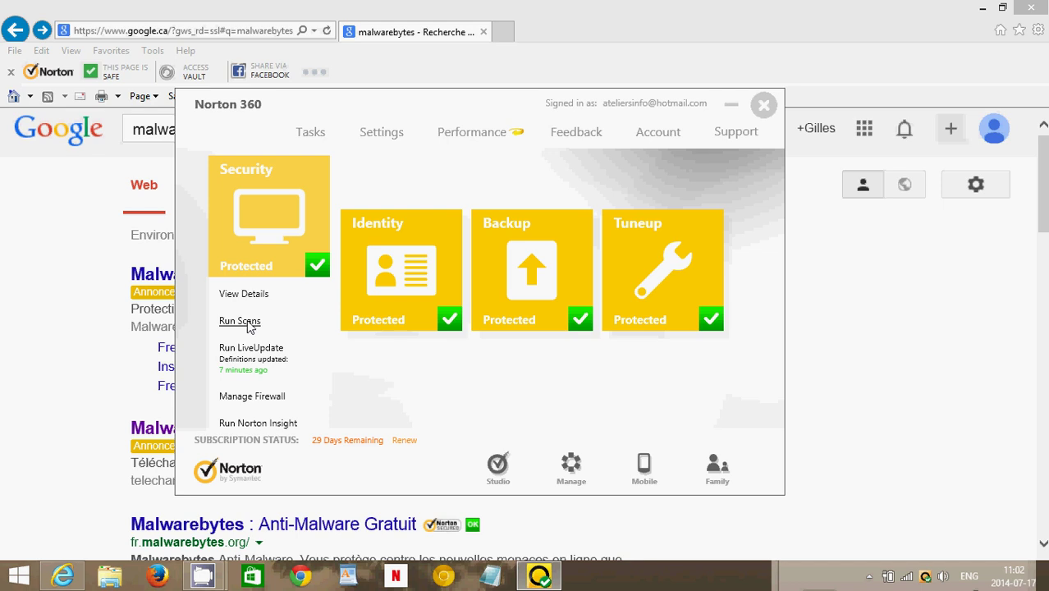
# - Open Manage Firewall, review its General Settings, and close it
pyautogui.click(259, 397)
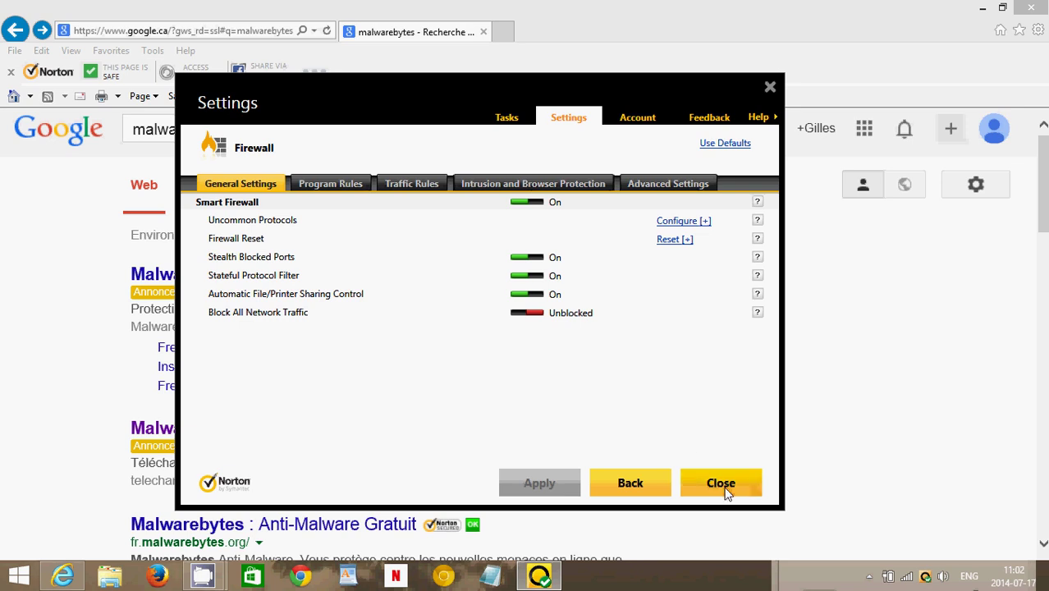
pyautogui.click(714, 486)
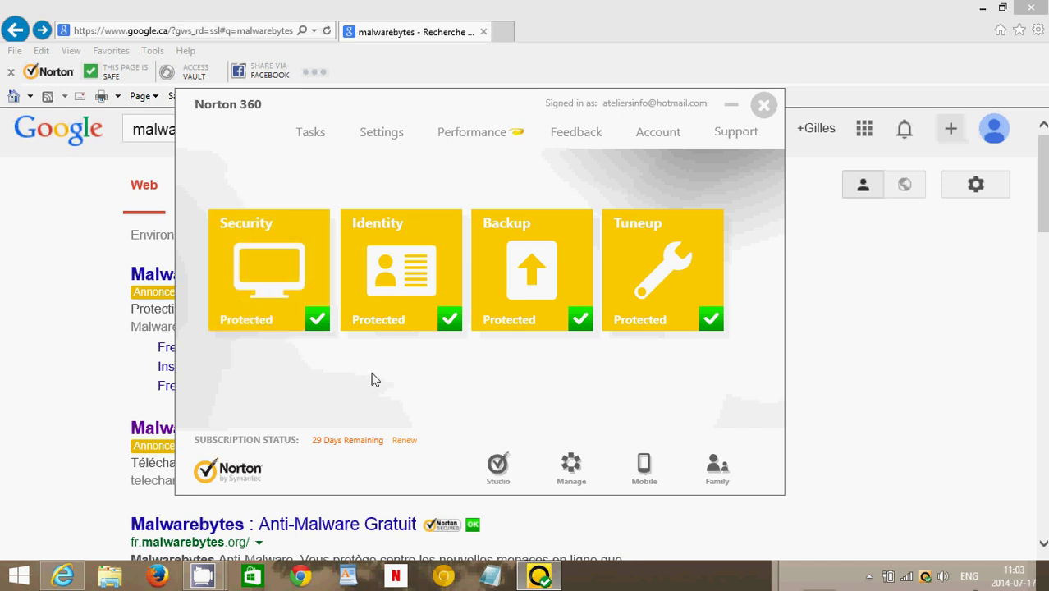
pyautogui.click(398, 283)
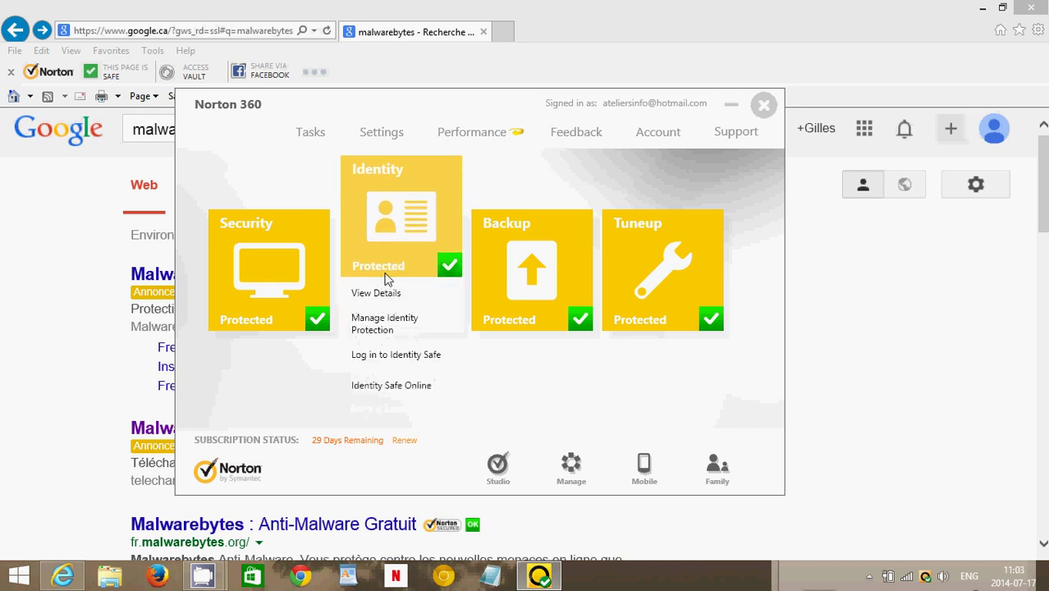
pyautogui.click(375, 320)
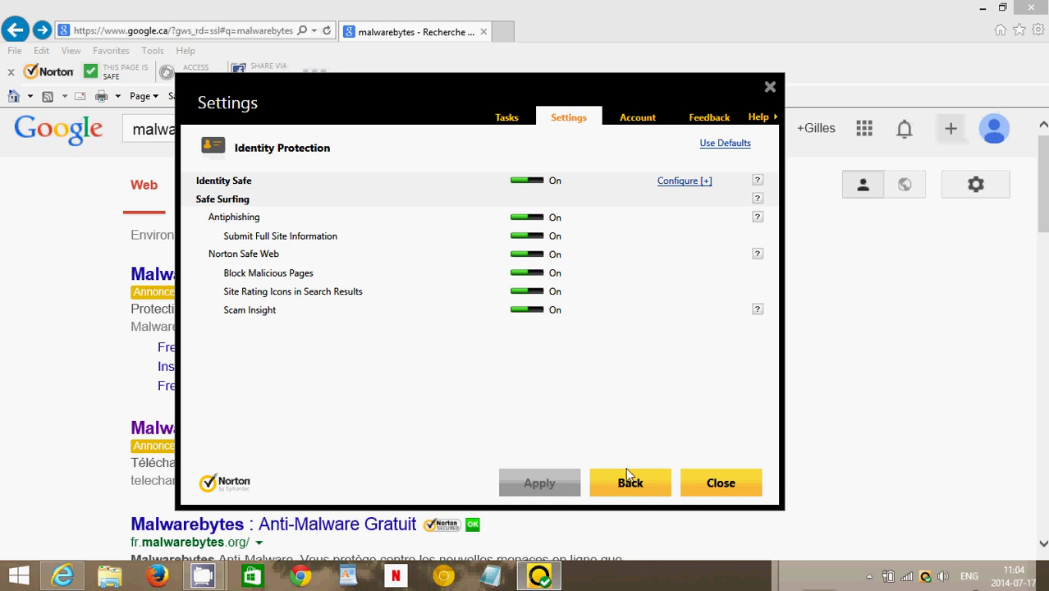
pyautogui.click(720, 483)
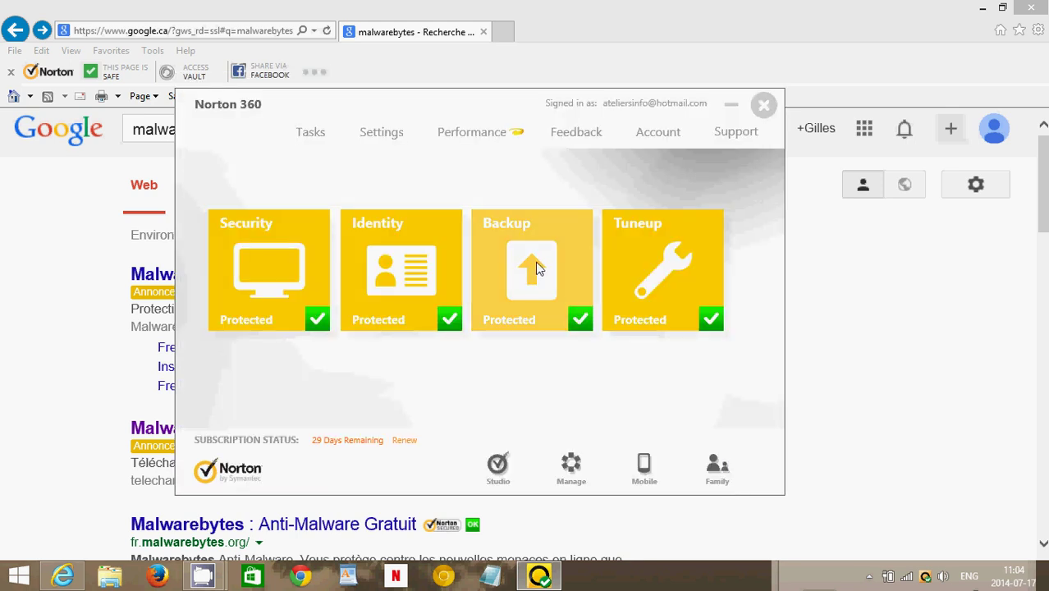
pyautogui.moveTo(554, 290)
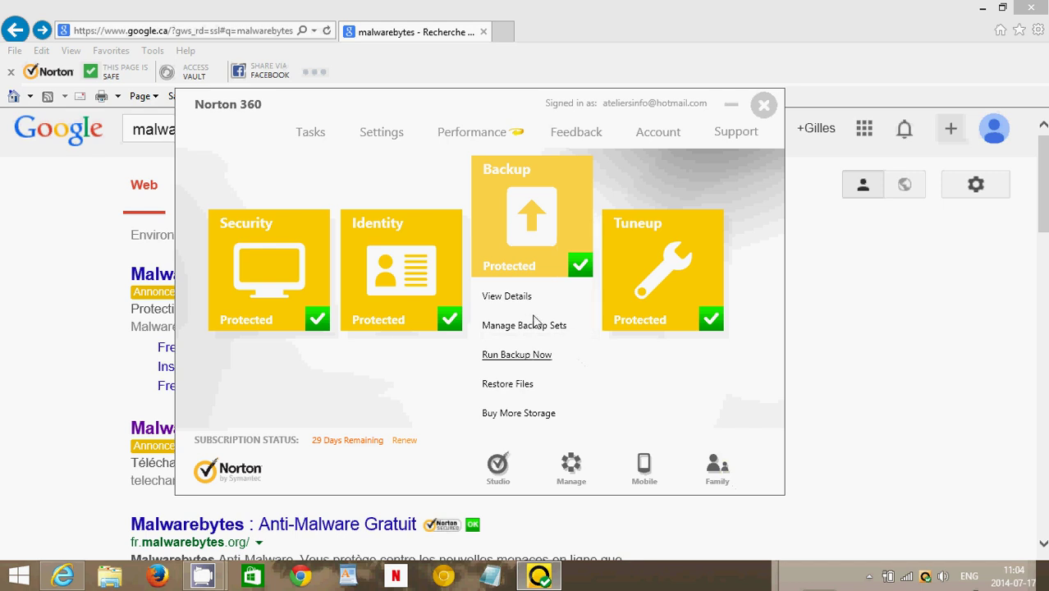
pyautogui.click(503, 296)
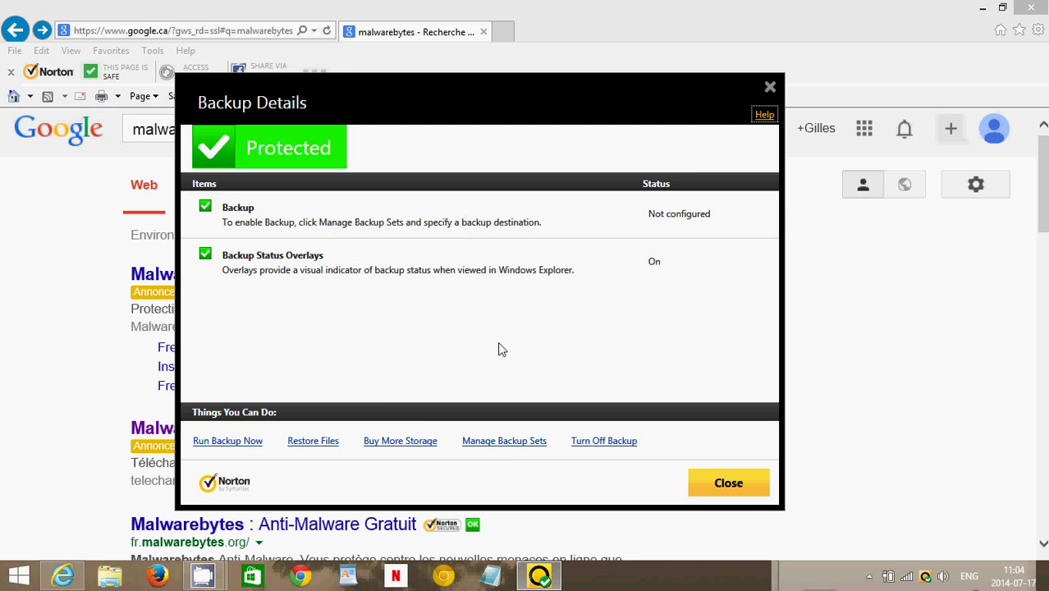
pyautogui.click(415, 443)
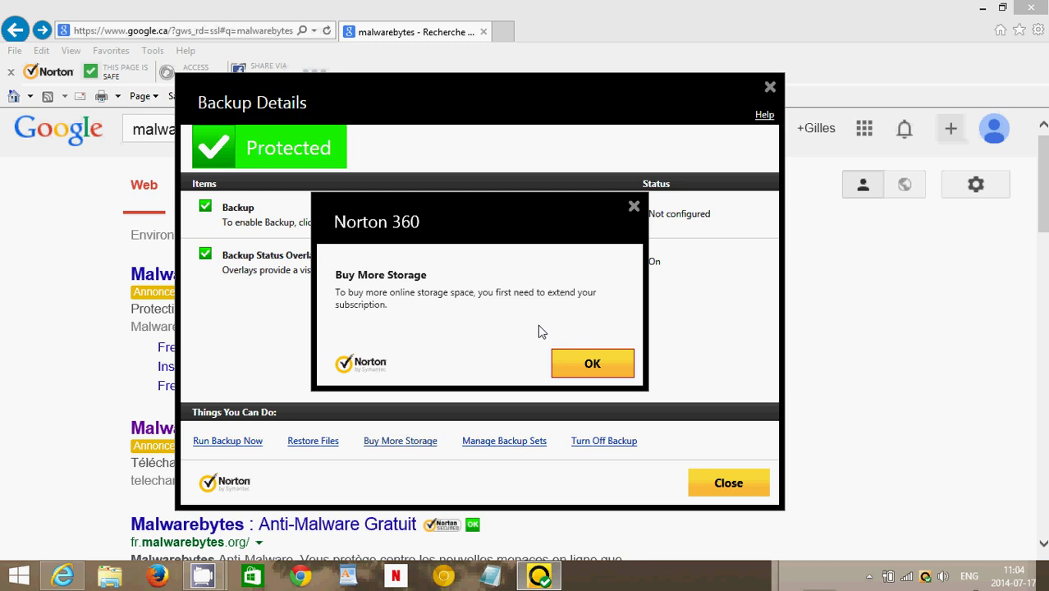
pyautogui.click(591, 362)
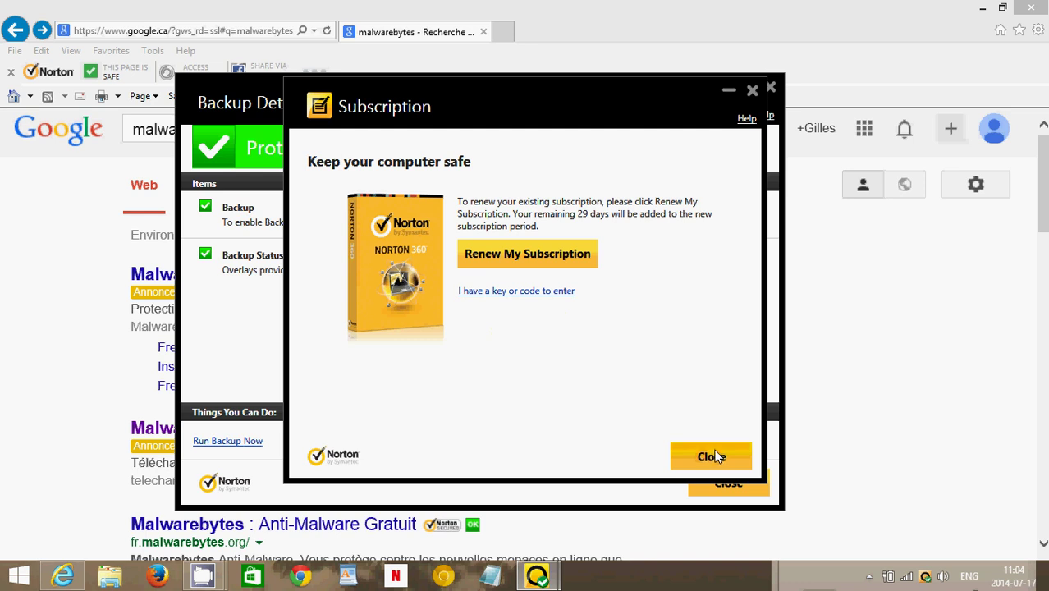
pyautogui.click(715, 455)
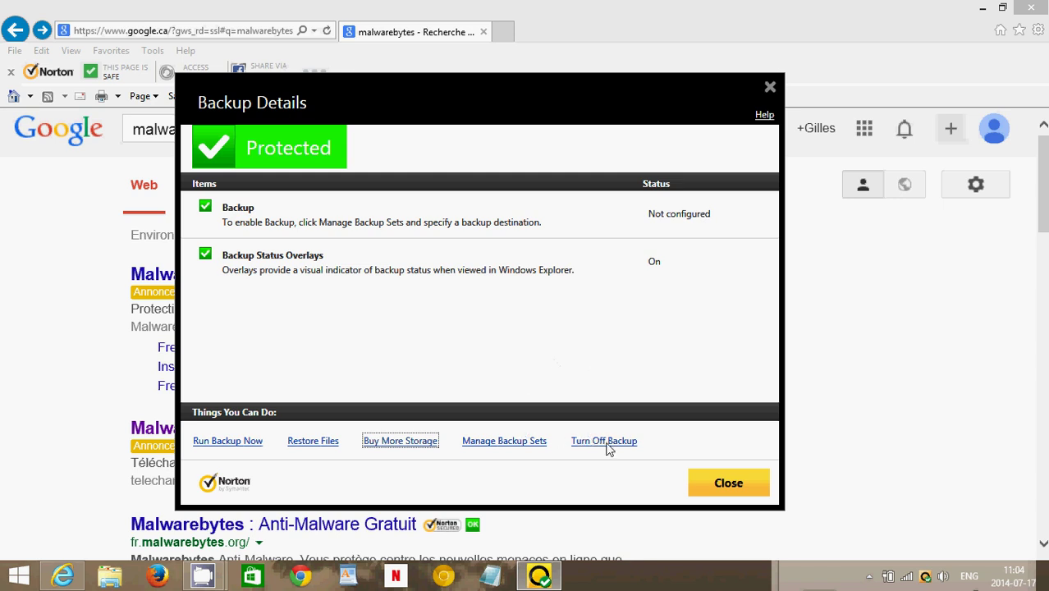
pyautogui.click(733, 483)
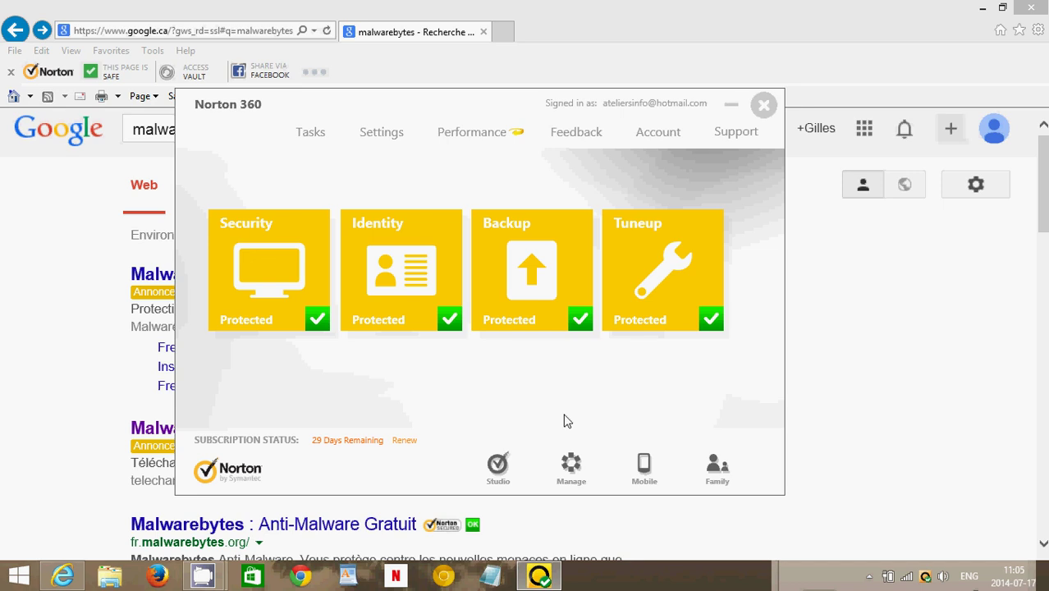
# - Run Tuneup's File Cleanup to remove Internet Explorer and Windows temporary files
pyautogui.click(651, 313)
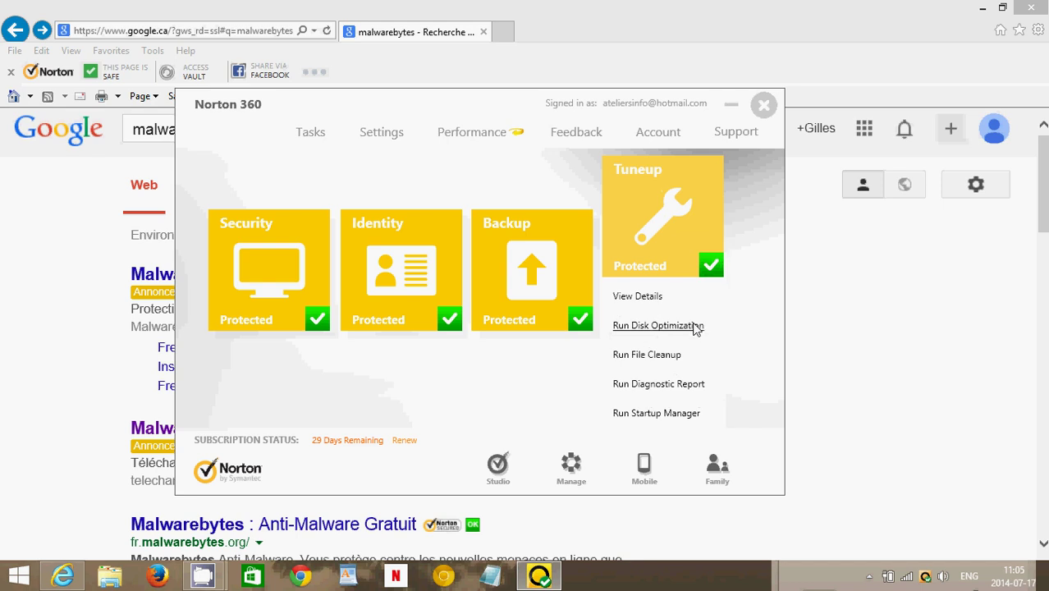
pyautogui.click(668, 366)
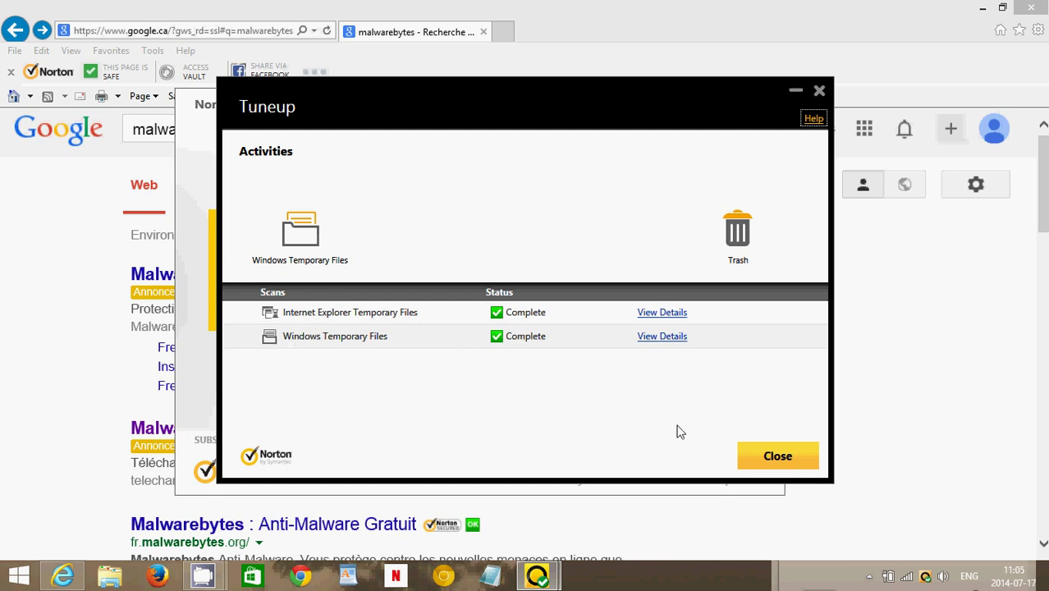
pyautogui.click(779, 457)
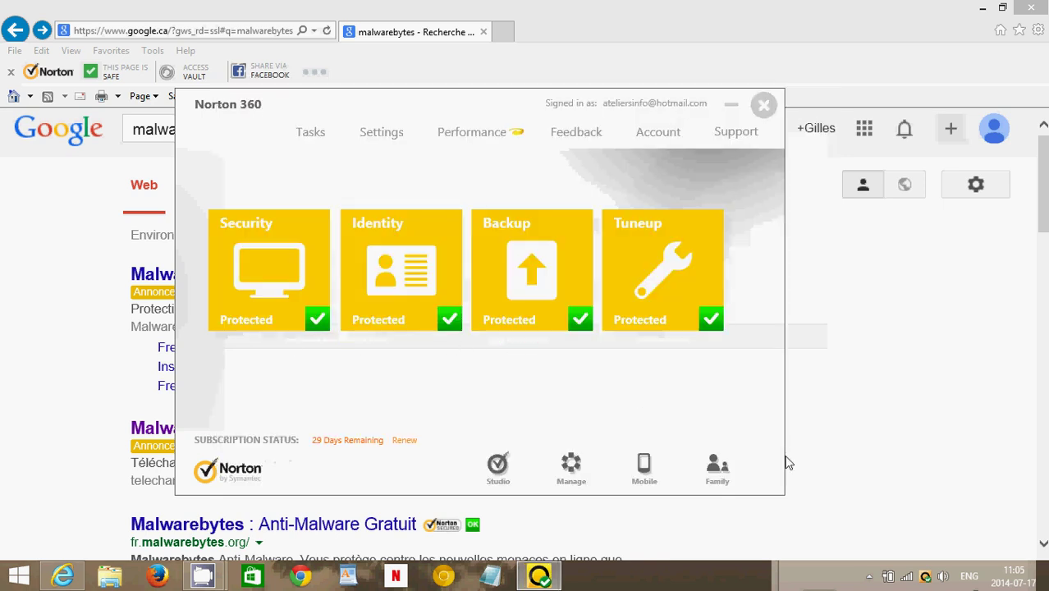
pyautogui.click(672, 286)
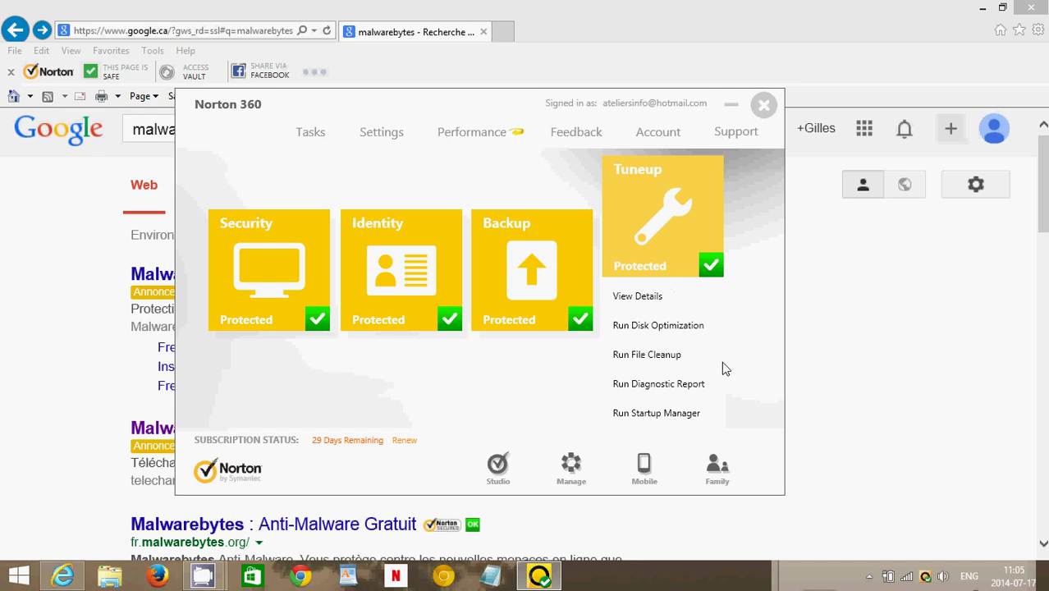
# - Generate the computer's Diagnostic Report, review its green-checked sections, and close it
pyautogui.click(656, 384)
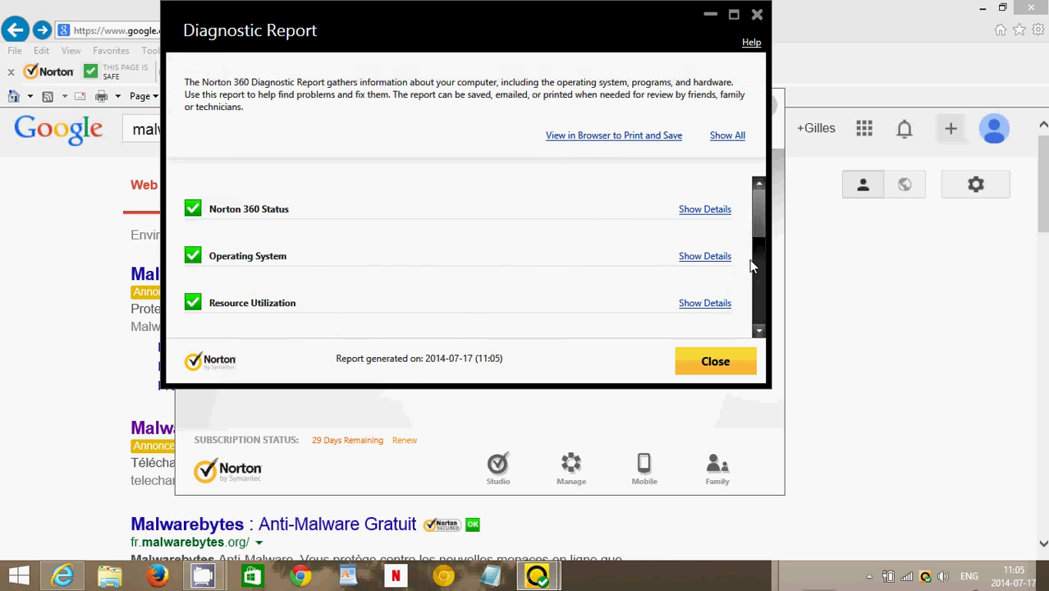
pyautogui.scroll(-4, 759, 282)
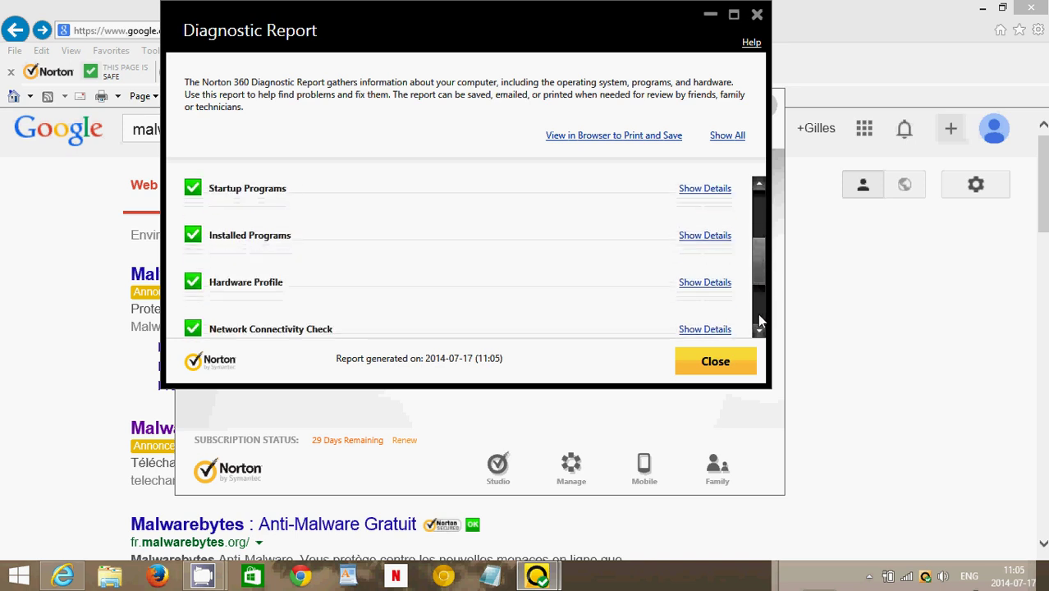
pyautogui.scroll(-3, 759, 315)
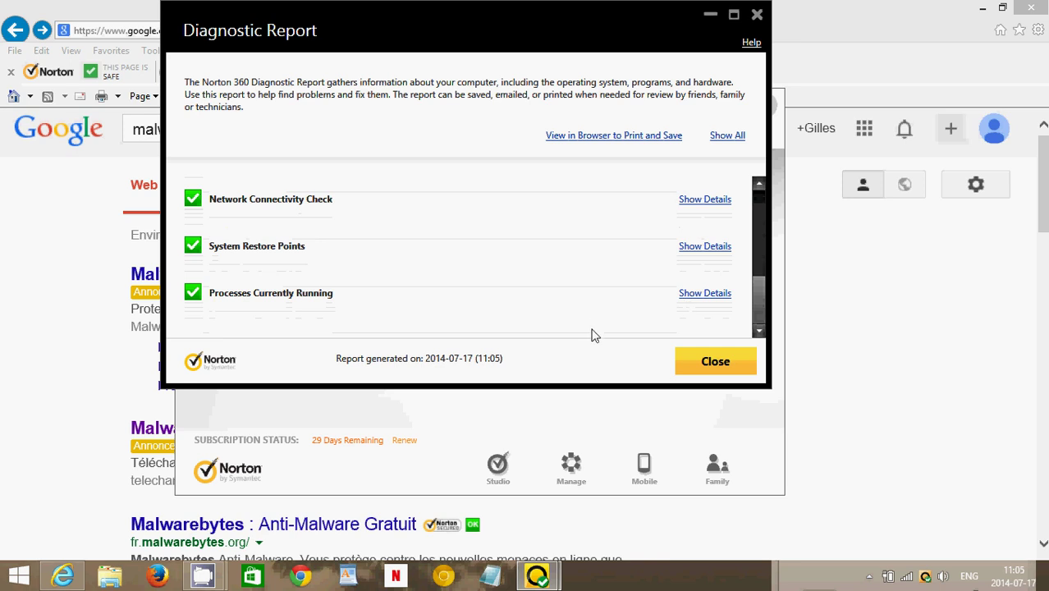
pyautogui.click(712, 362)
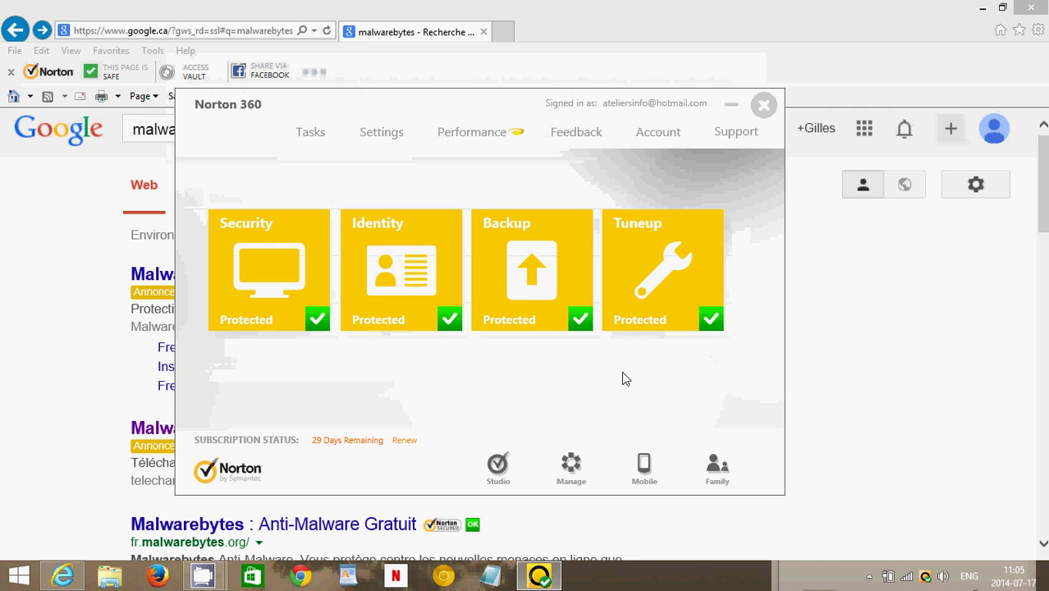
pyautogui.click(670, 284)
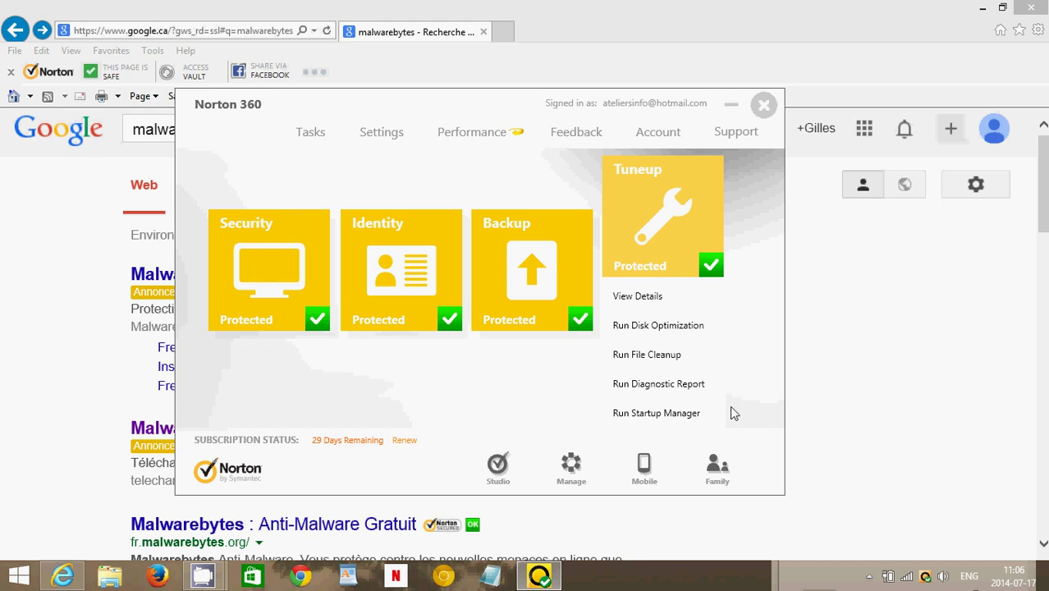
pyautogui.press('super+c')
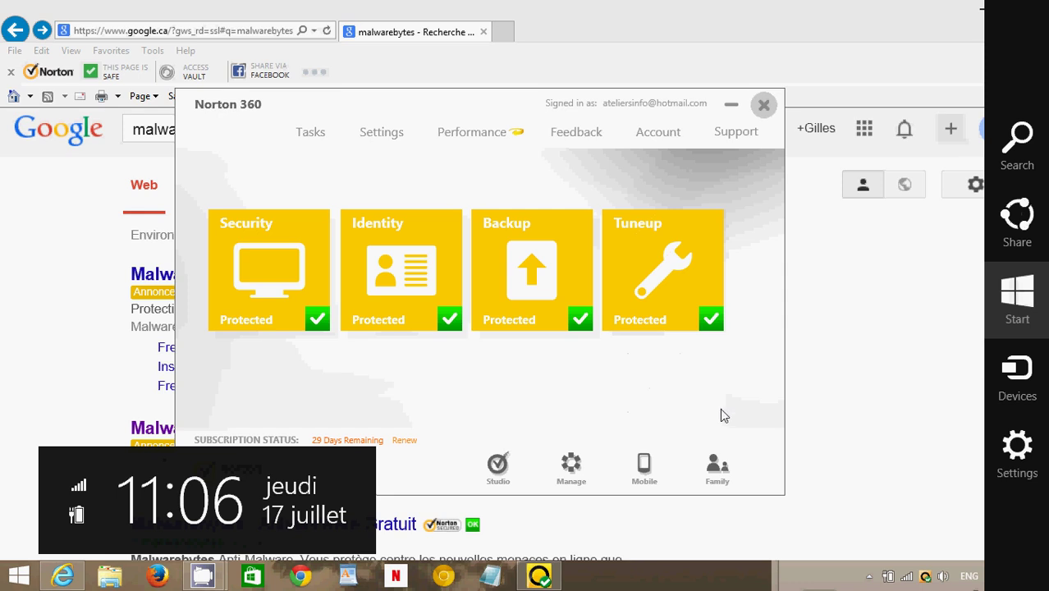
pyautogui.press('Escape')
pyautogui.moveTo(640, 270)
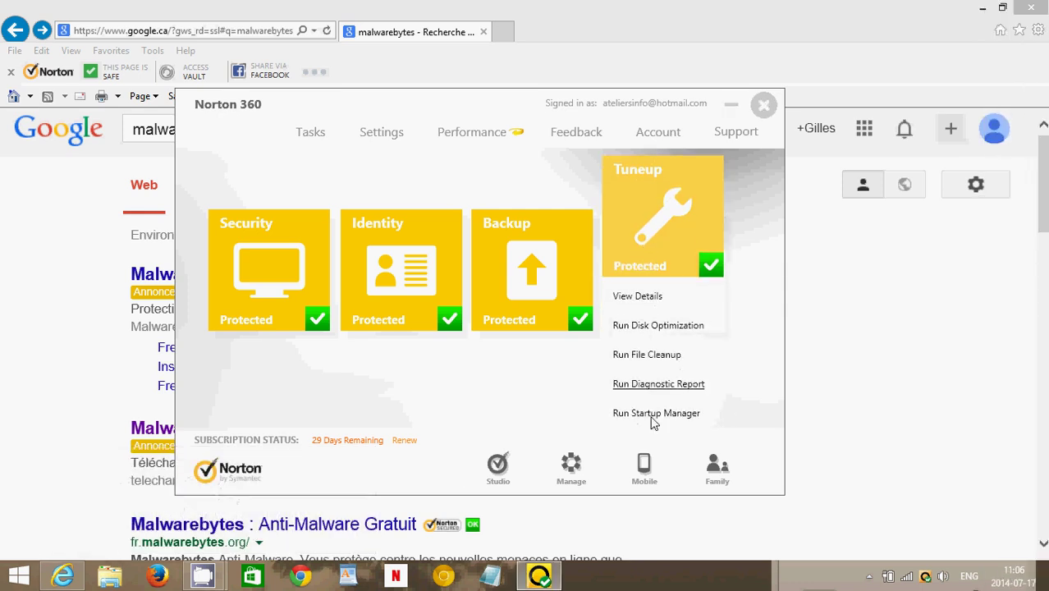
pyautogui.click(651, 415)
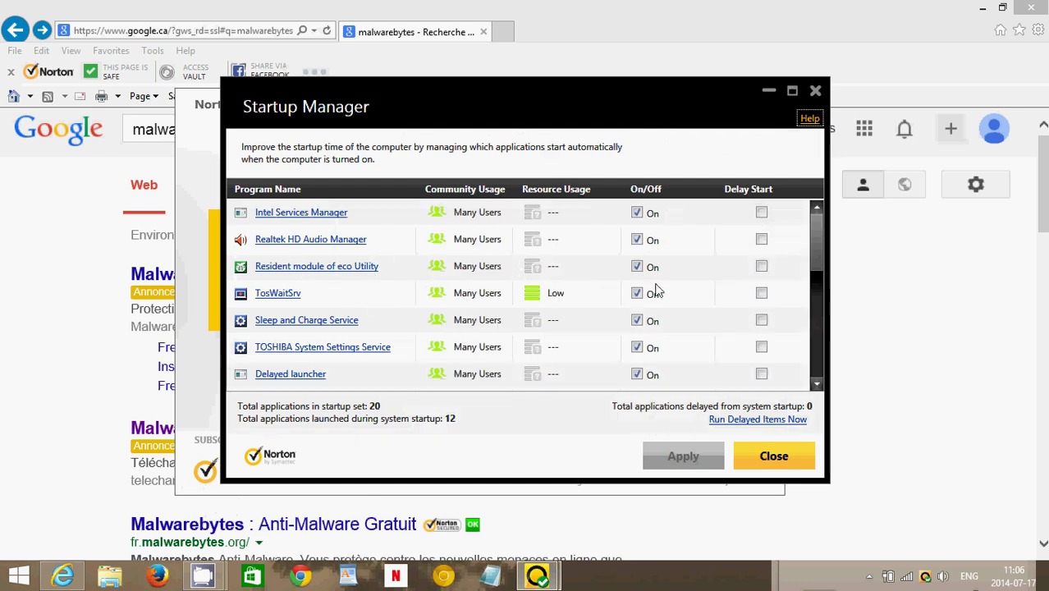
pyautogui.moveTo(817, 237); pyautogui.dragTo(819, 357)
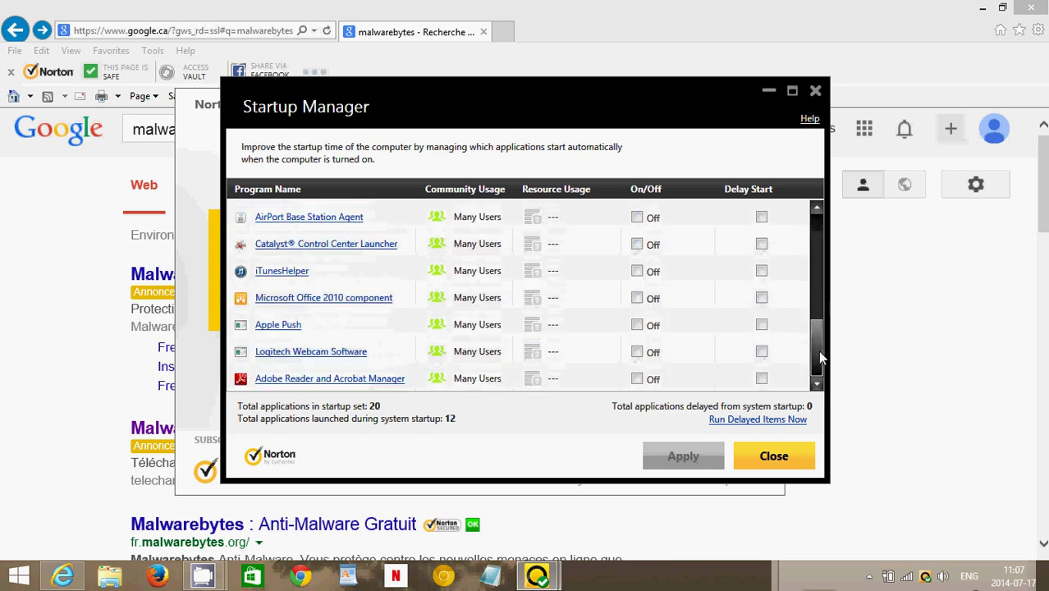
pyautogui.click(774, 457)
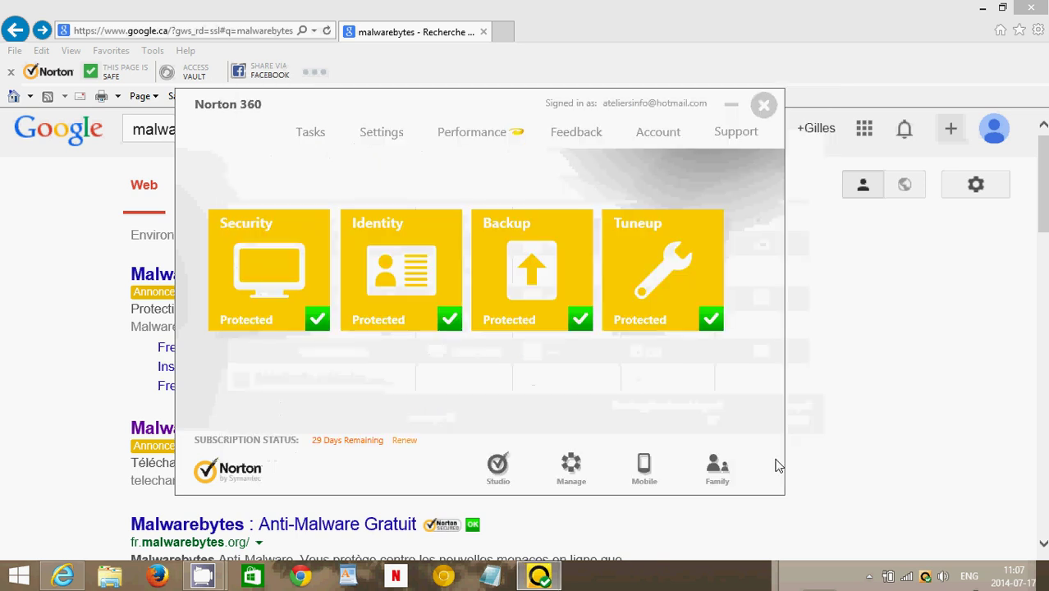
pyautogui.rightClick(711, 580)
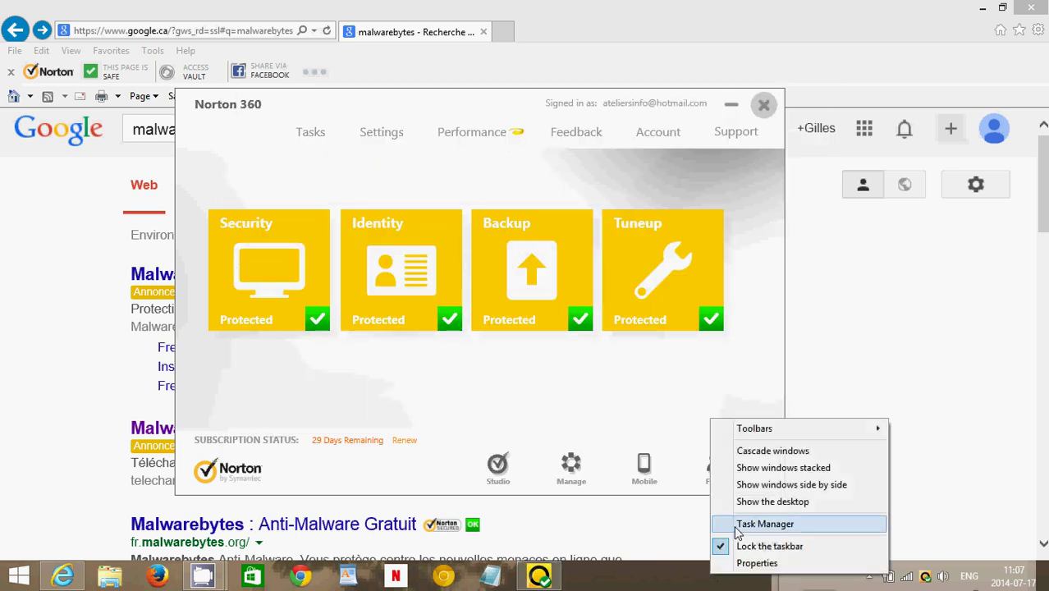
pyautogui.click(654, 382)
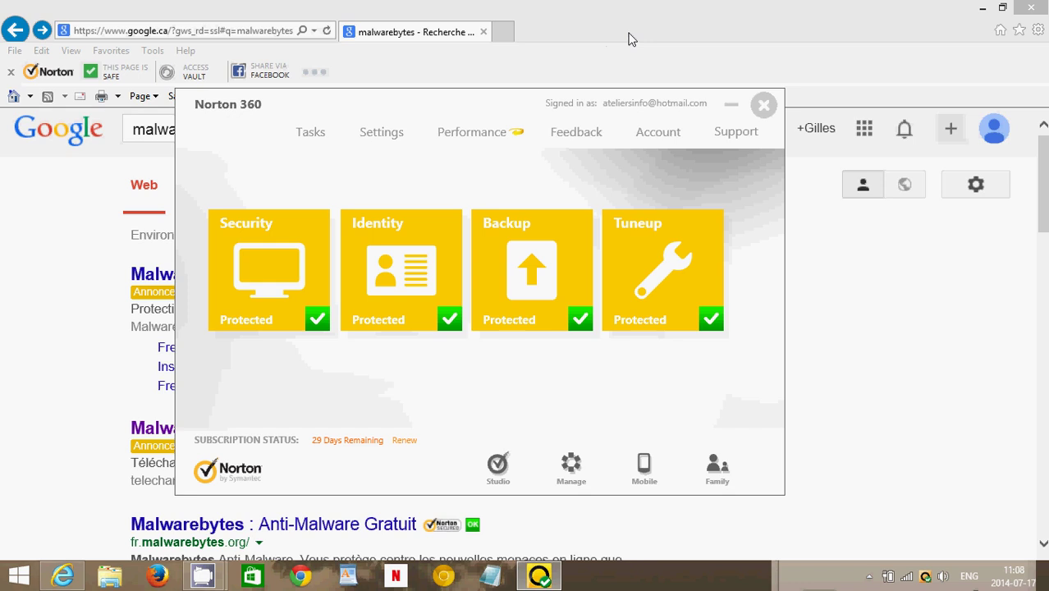
# - Replace the malwarebytes search with 'norton 360 trial' on Google and look over the results
pyautogui.click(628, 39)
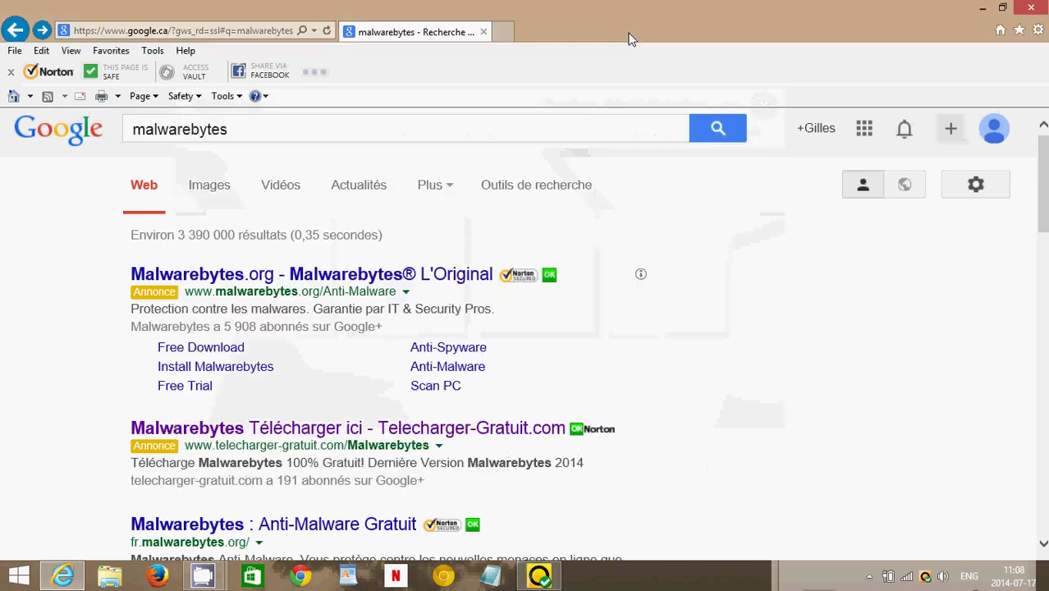
pyautogui.doubleClick(263, 130)
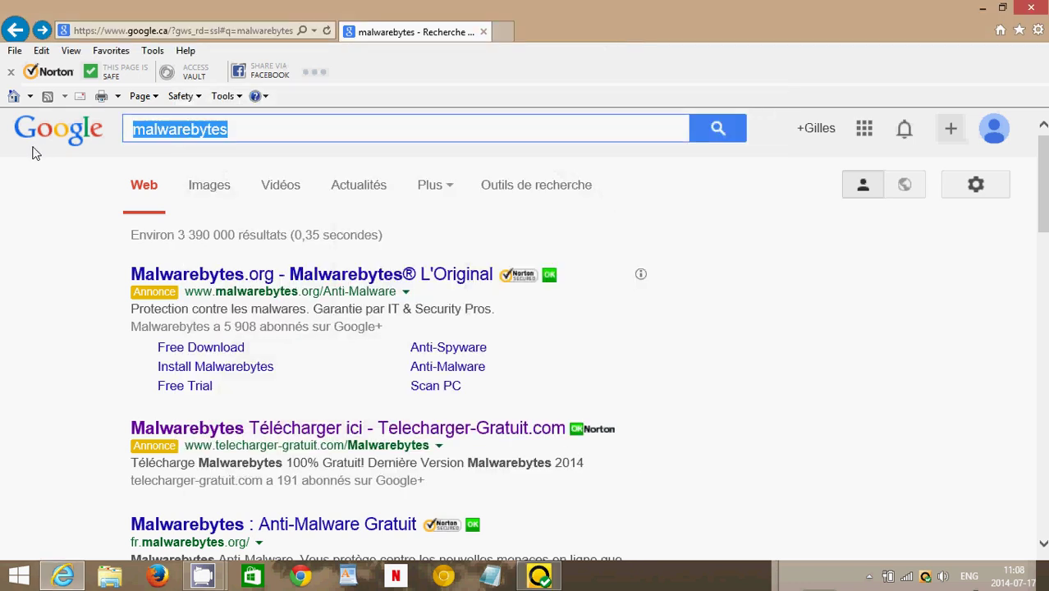
pyautogui.write('norton ')
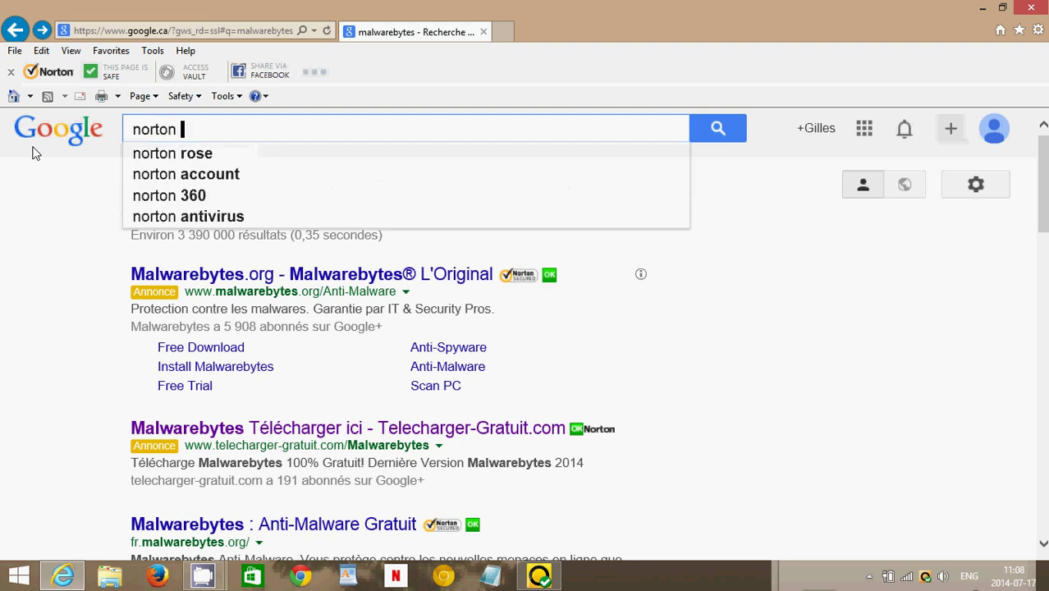
pyautogui.write('360 trial')
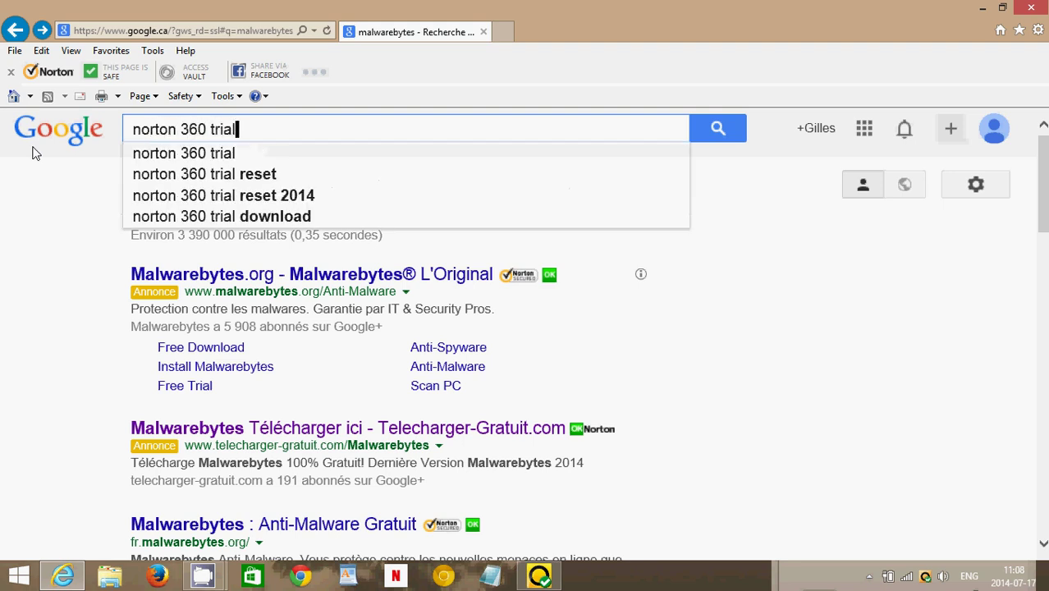
pyautogui.press('Return')
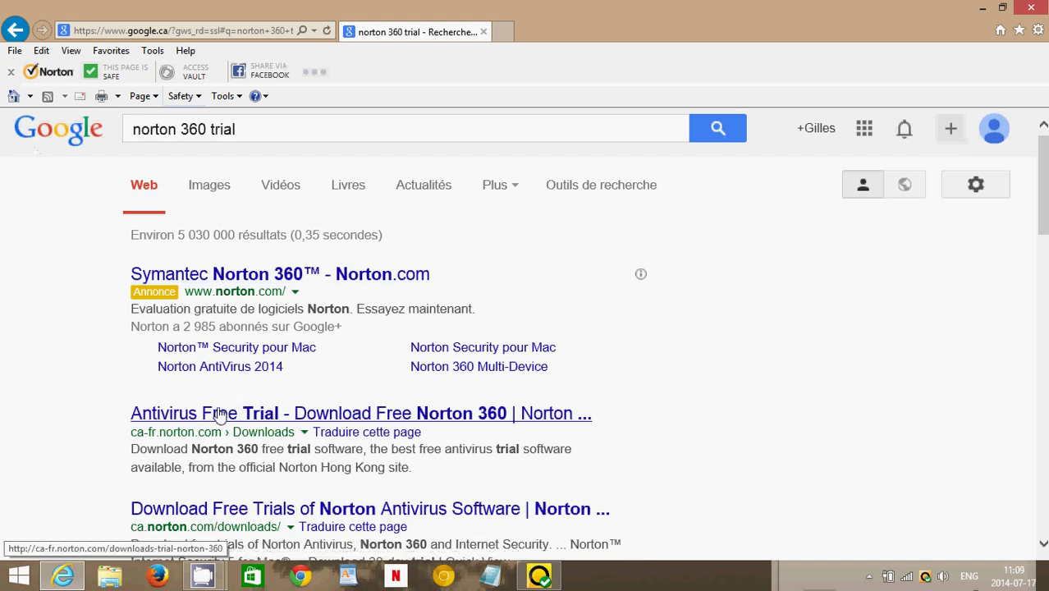
pyautogui.scroll(-1, 239, 461)
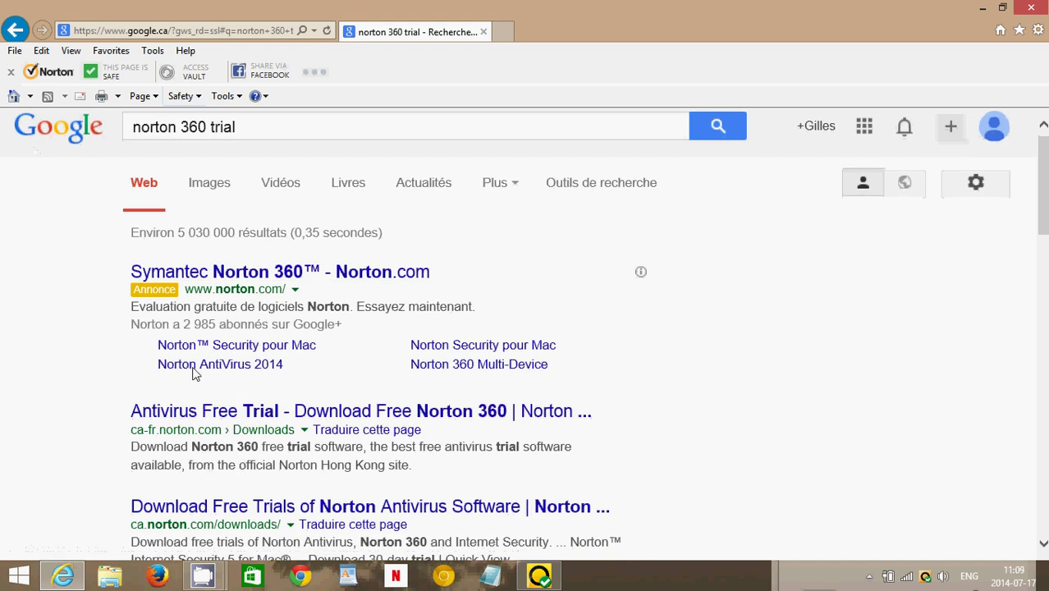
# - Open Norton's Antivirus Free Trial page, read the 30-day trial instructions, then close Internet Explorer
pyautogui.click(230, 418)
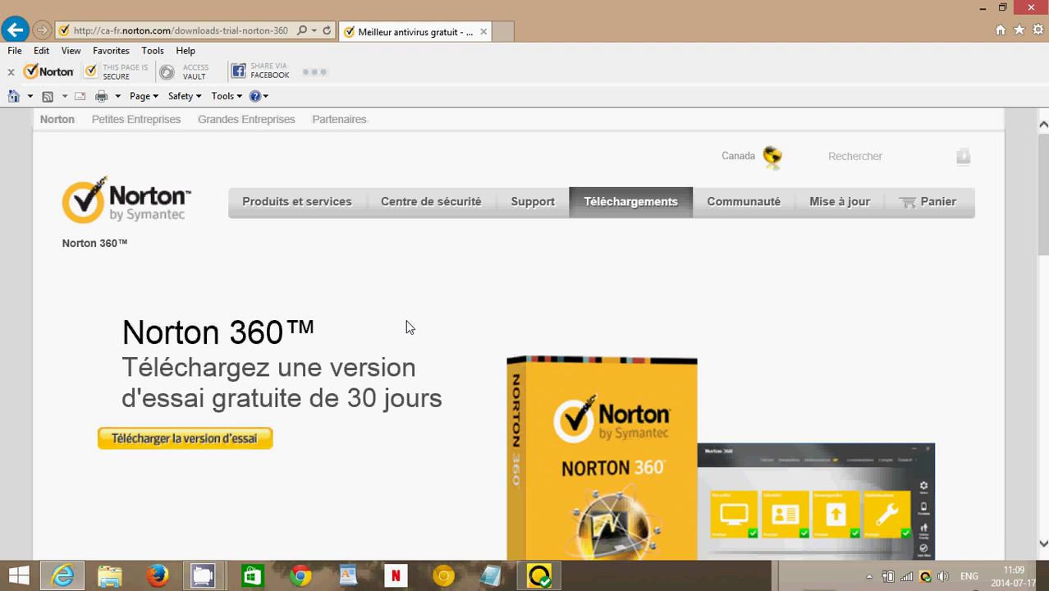
pyautogui.scroll(-1, 598, 241)
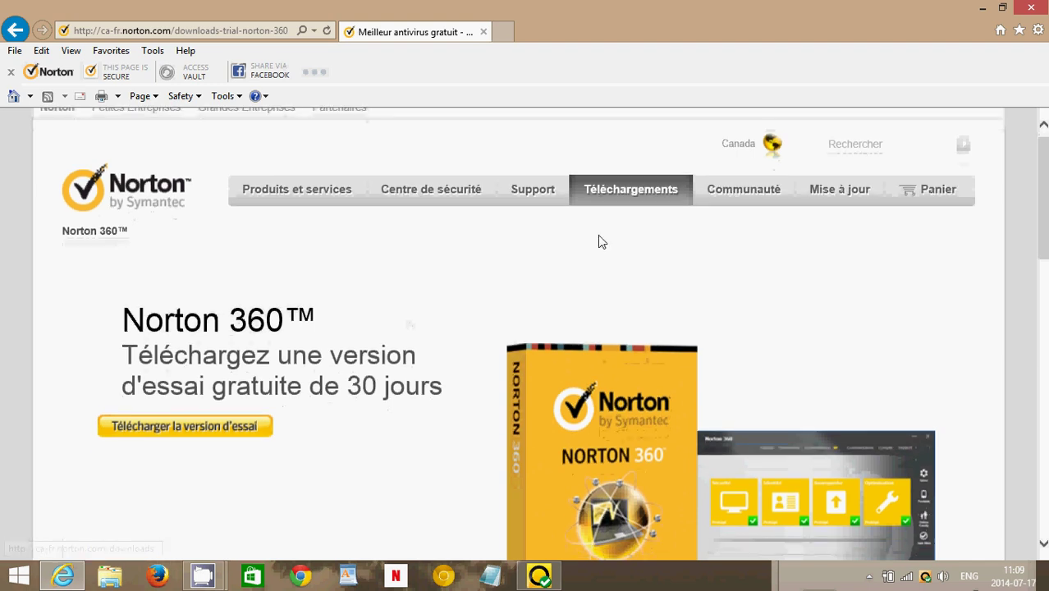
pyautogui.scroll(-2, 462, 443)
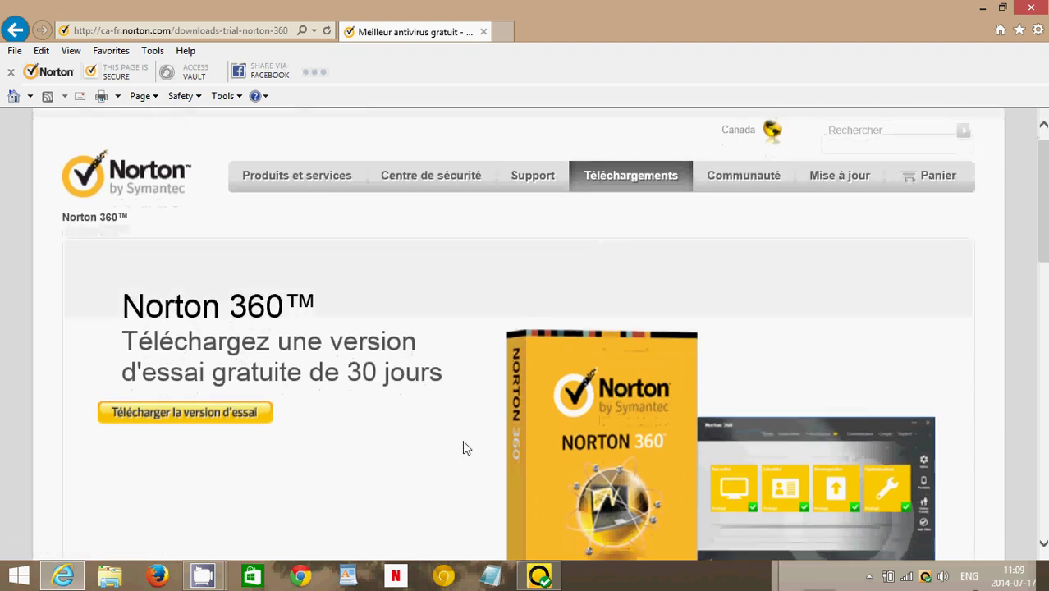
pyautogui.scroll(-3, 462, 442)
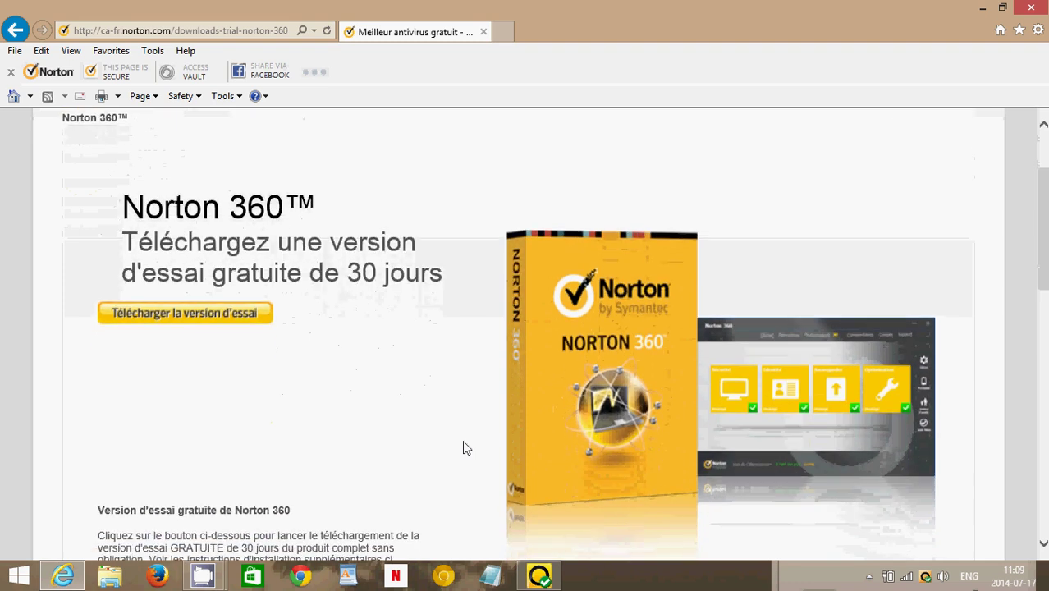
pyautogui.scroll(-1, 463, 443)
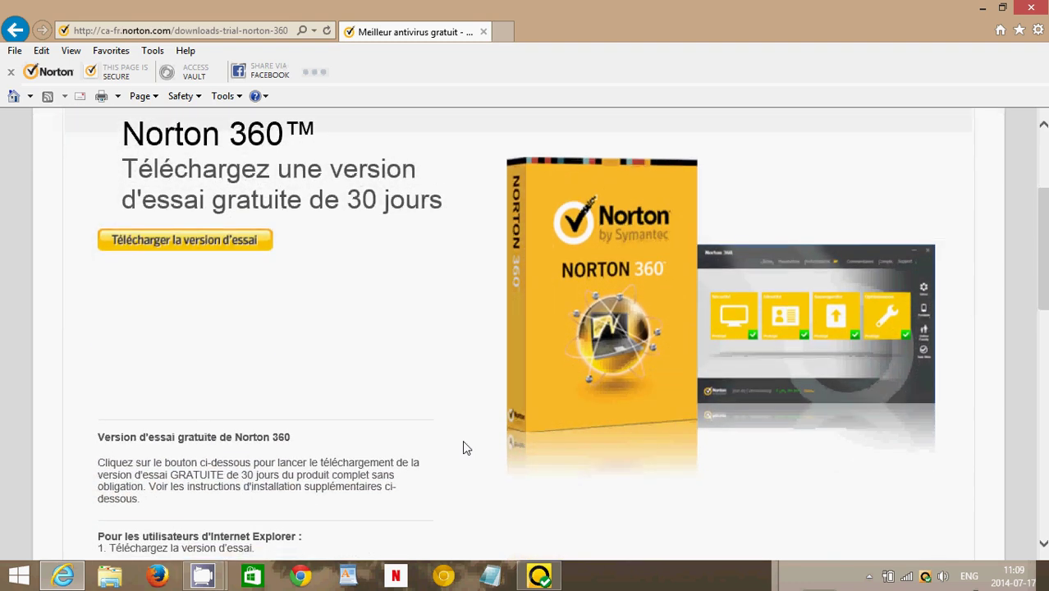
pyautogui.scroll(-1, 462, 448)
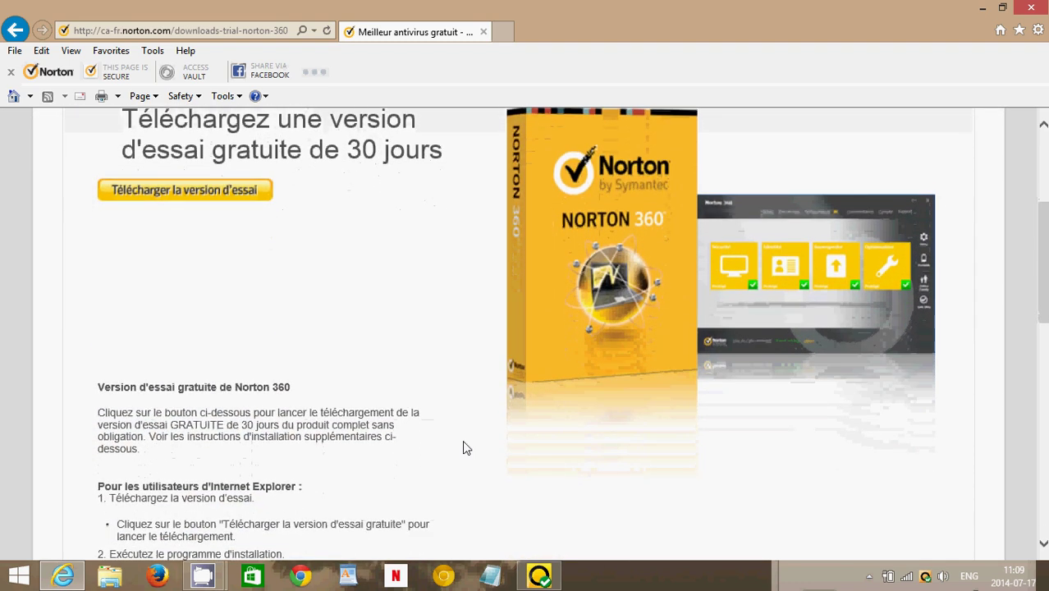
pyautogui.scroll(-1, 463, 448)
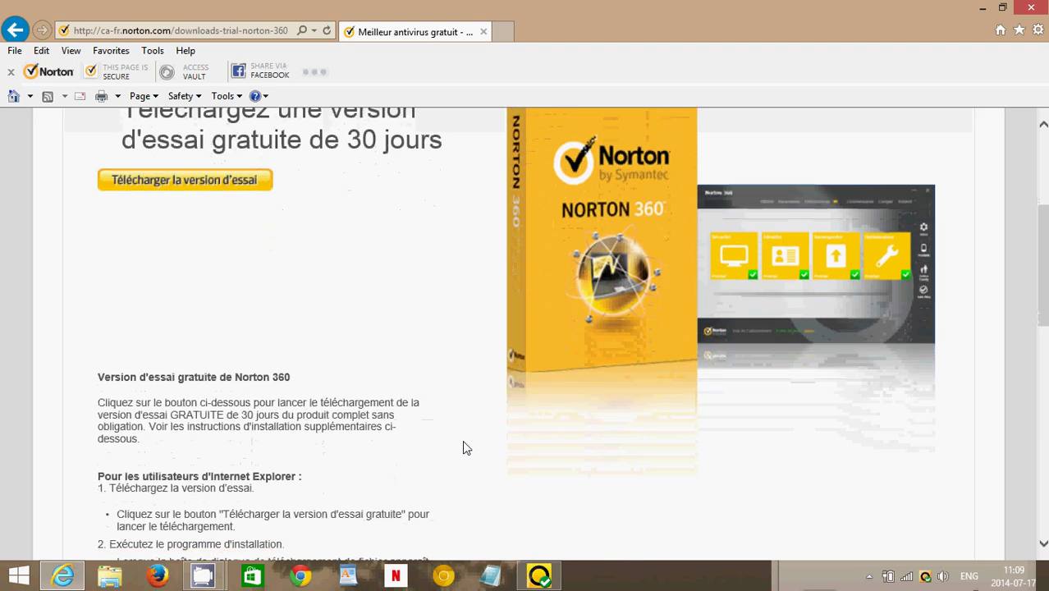
pyautogui.click(1031, 7)
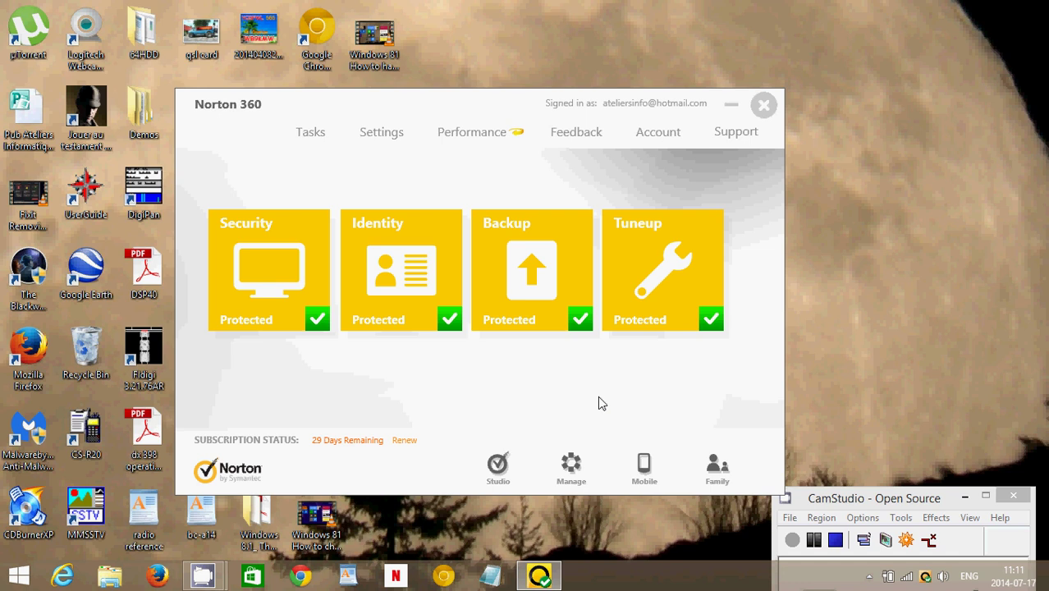
pyautogui.press('super')
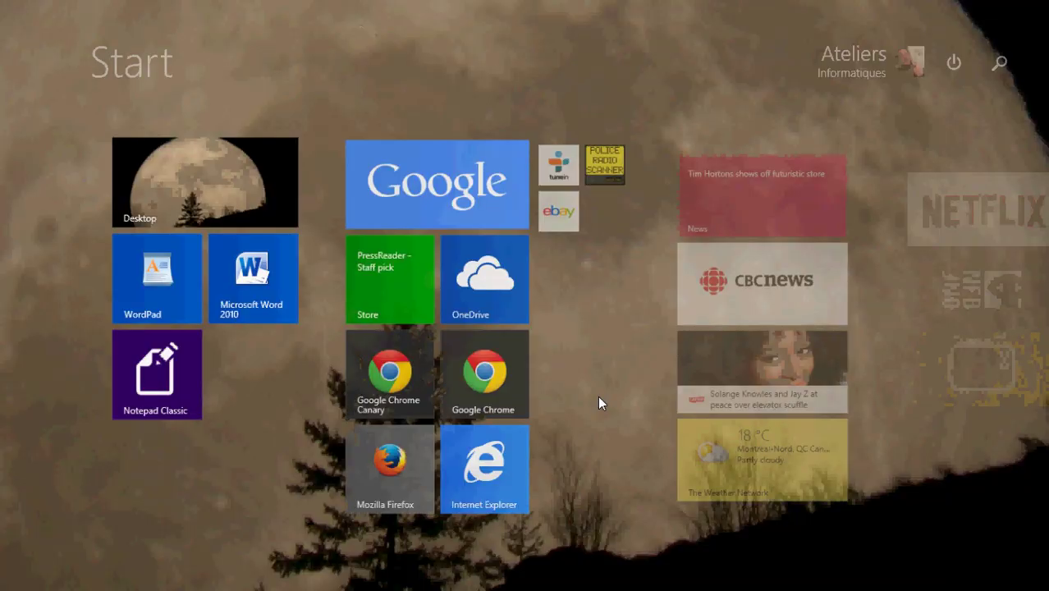
pyautogui.scroll(-5, 584, 446)
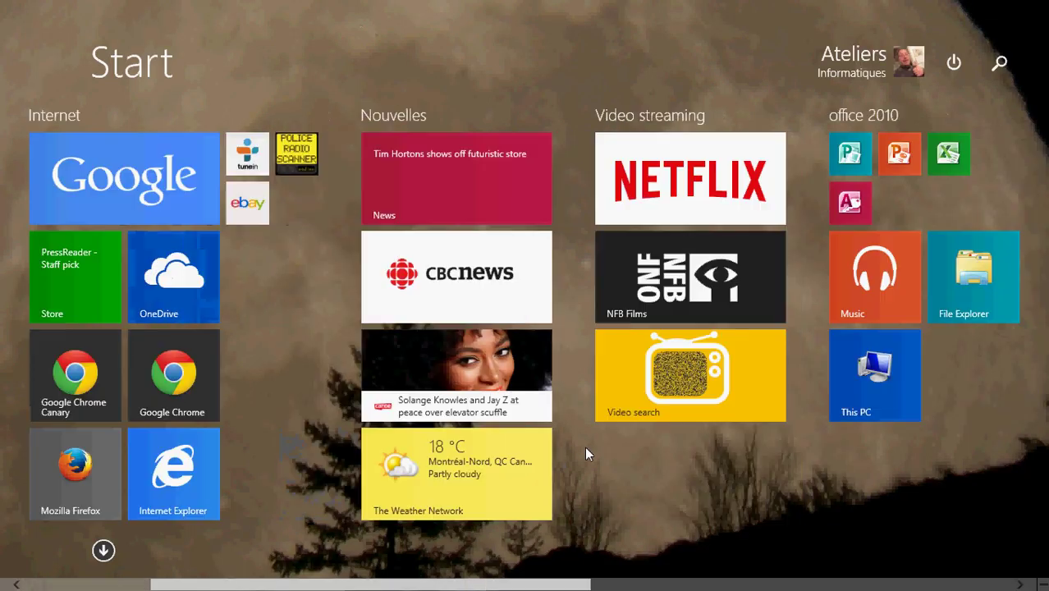
pyautogui.scroll(-1, 584, 454)
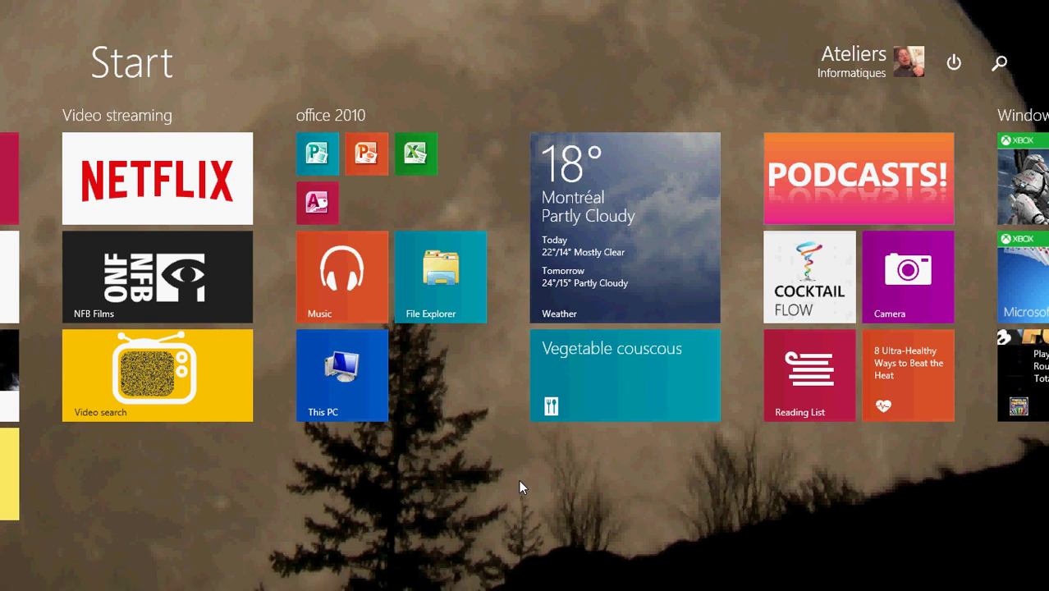
pyautogui.scroll(5, 518, 479)
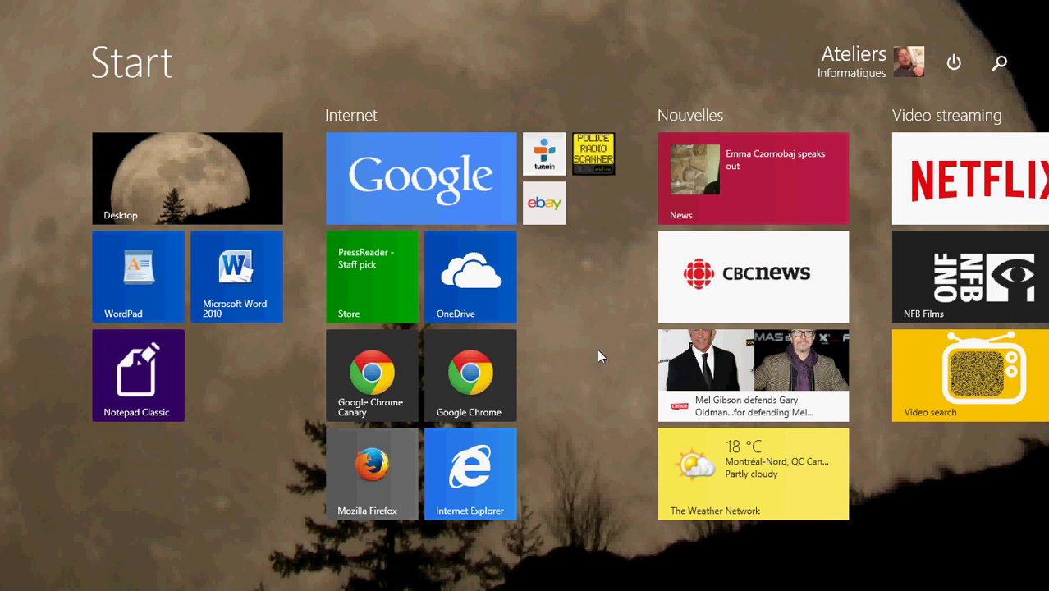
pyautogui.click(234, 168)
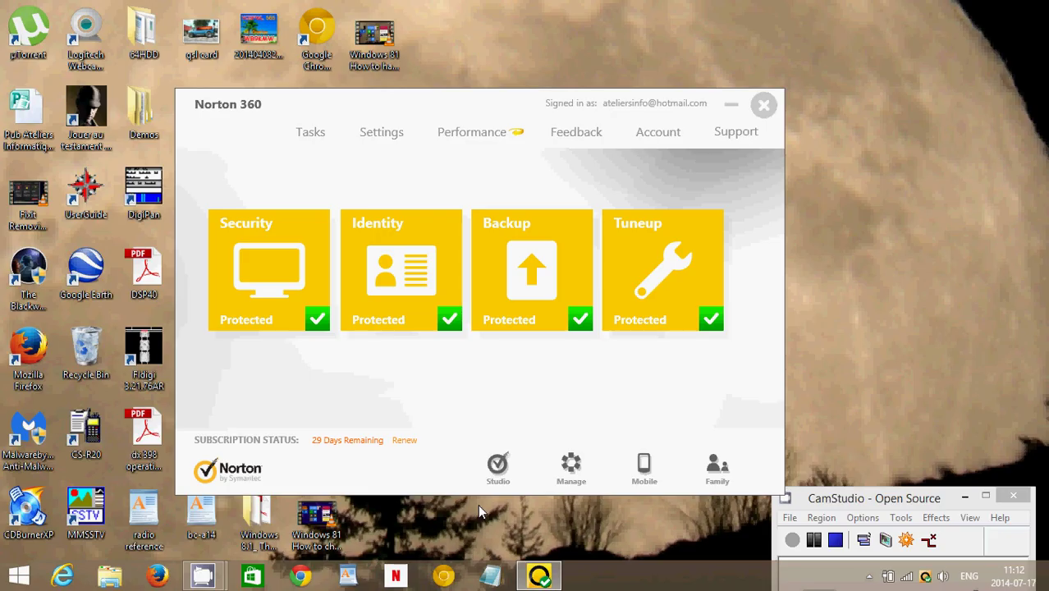